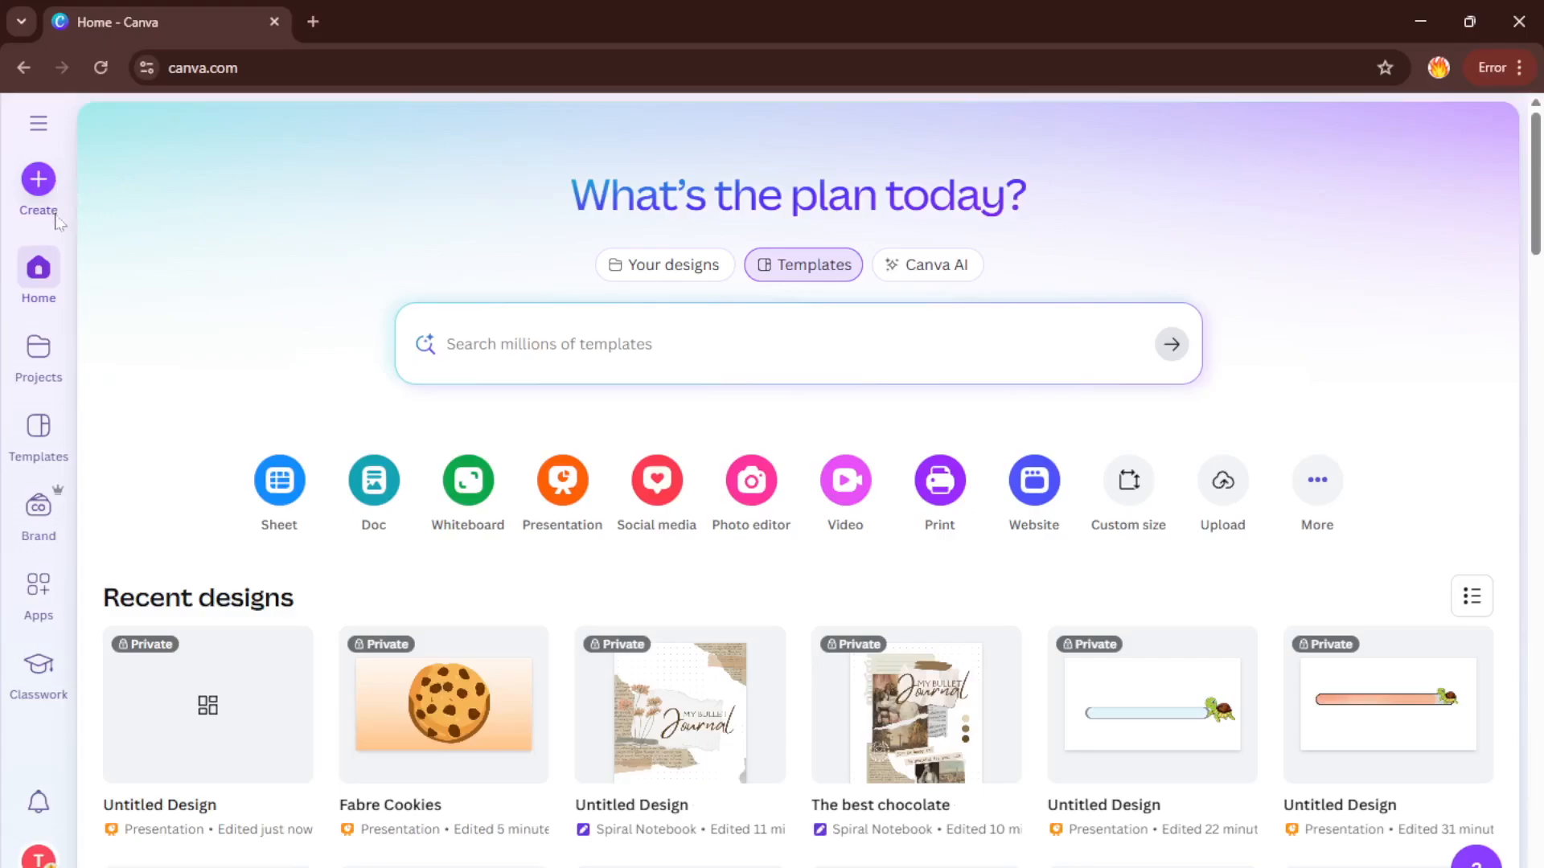
- Search the design types for "invitation" and create a blank Invitation (Portrait) design
click(38, 187)
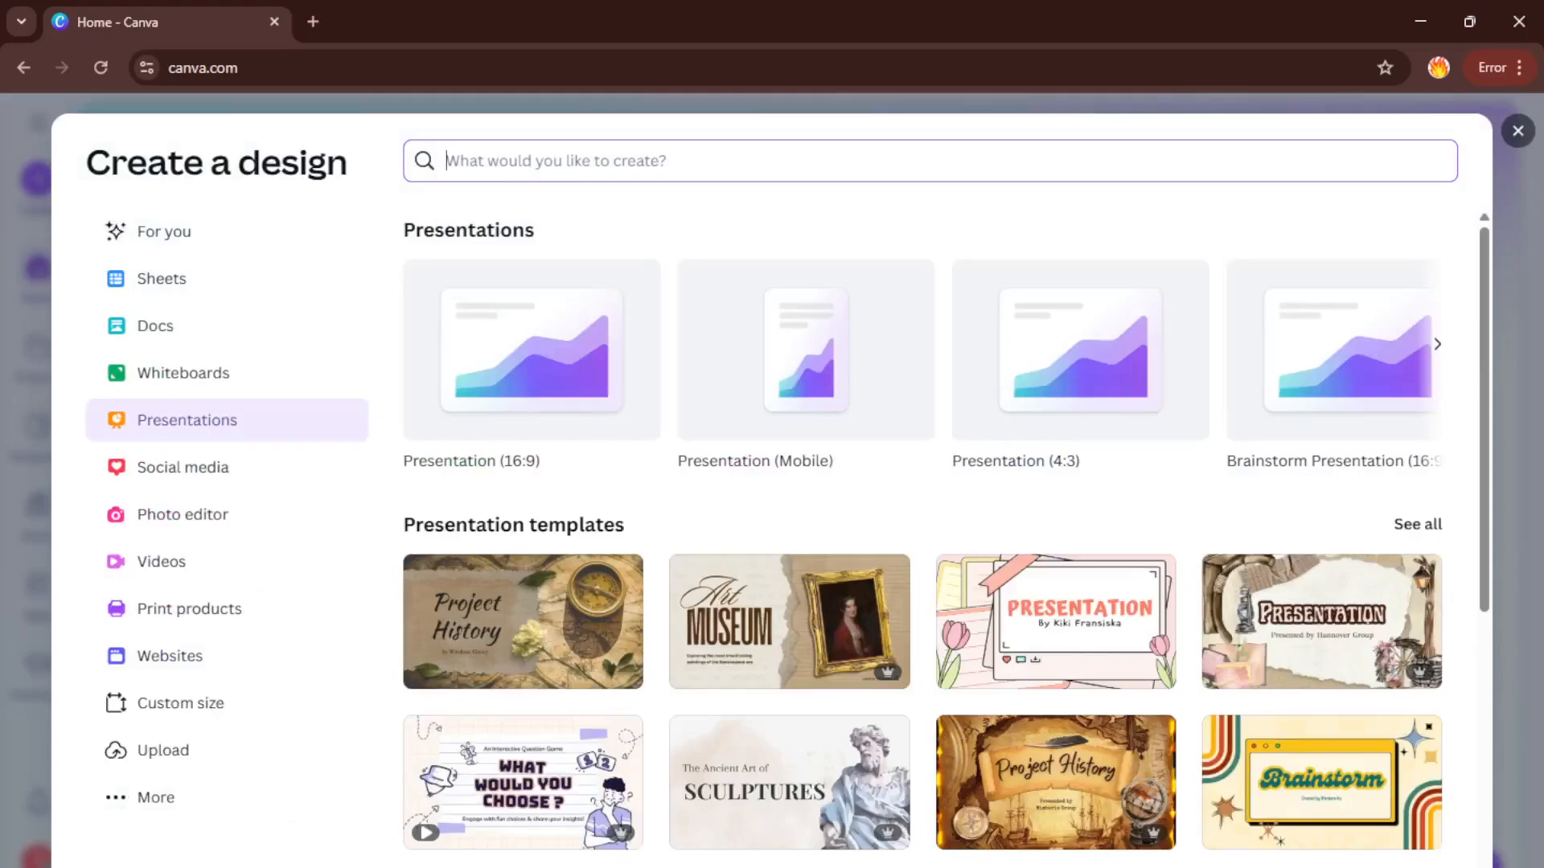
text(in)
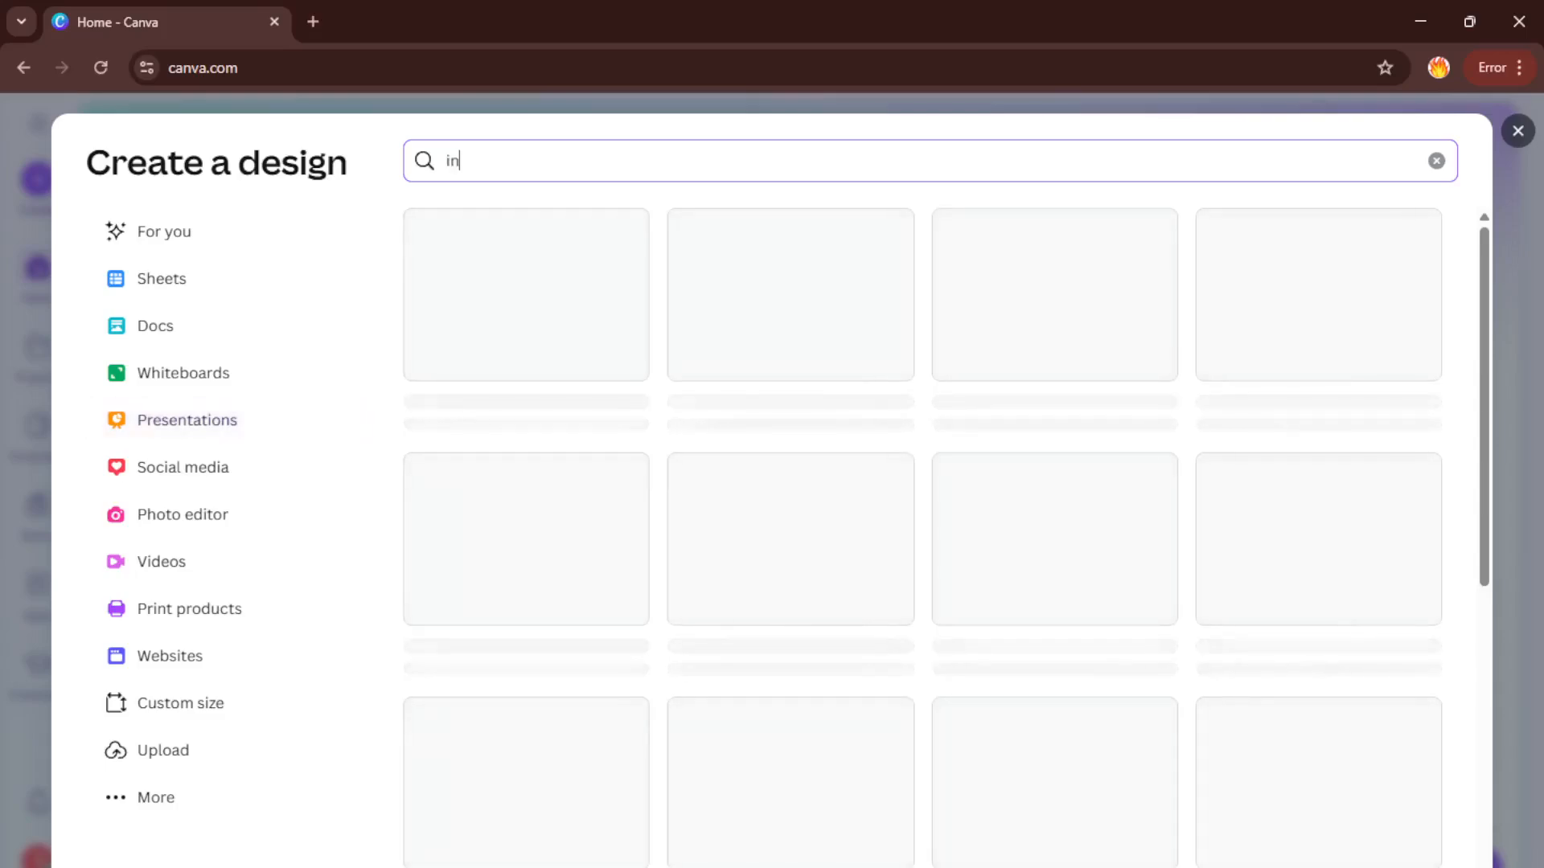
text(vit)
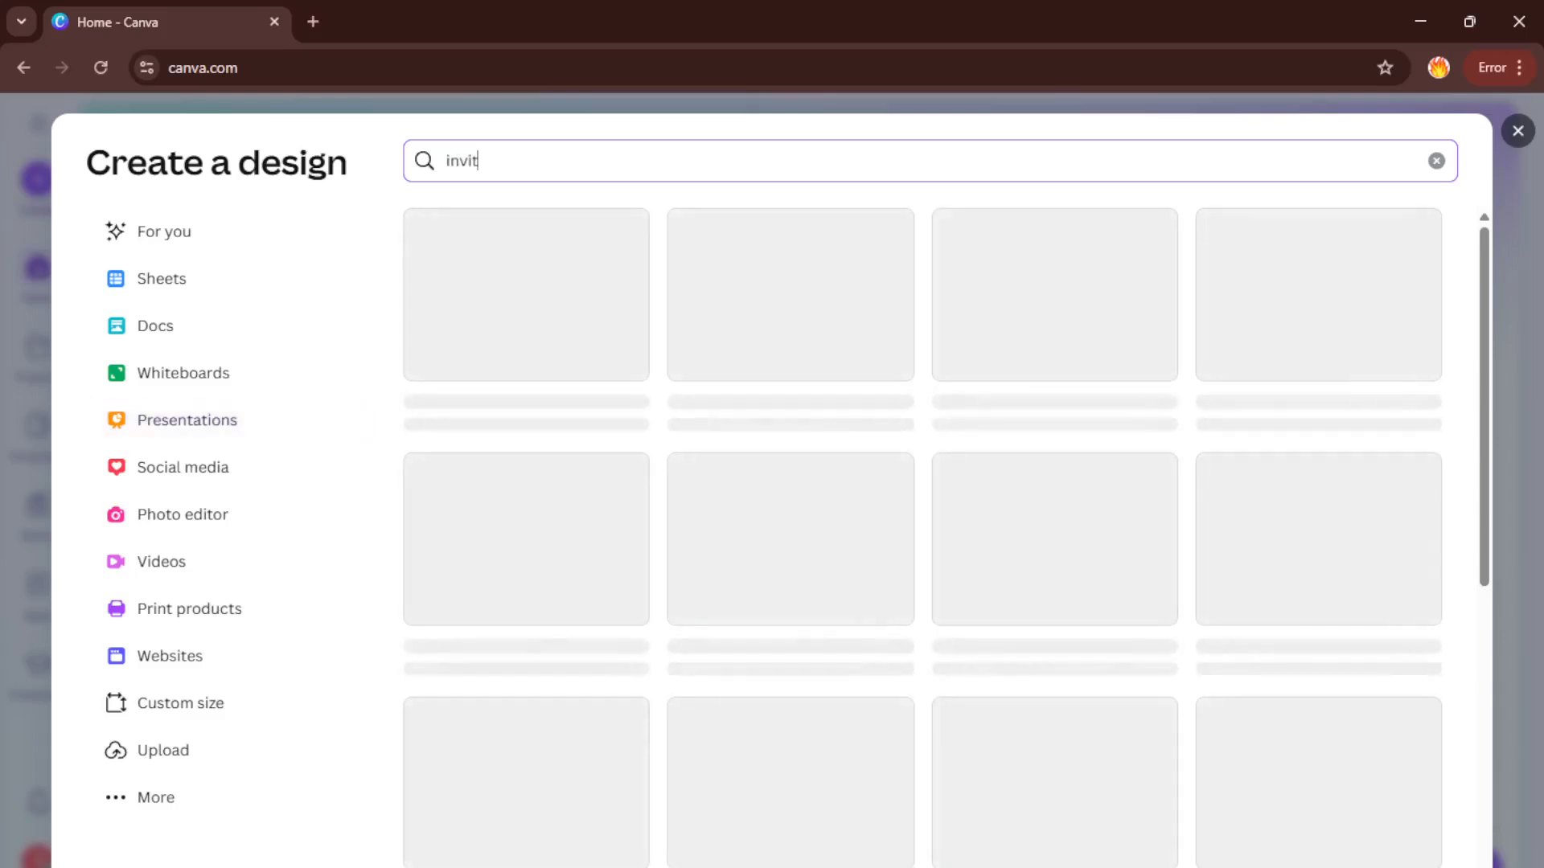
text(i)
text(tion)
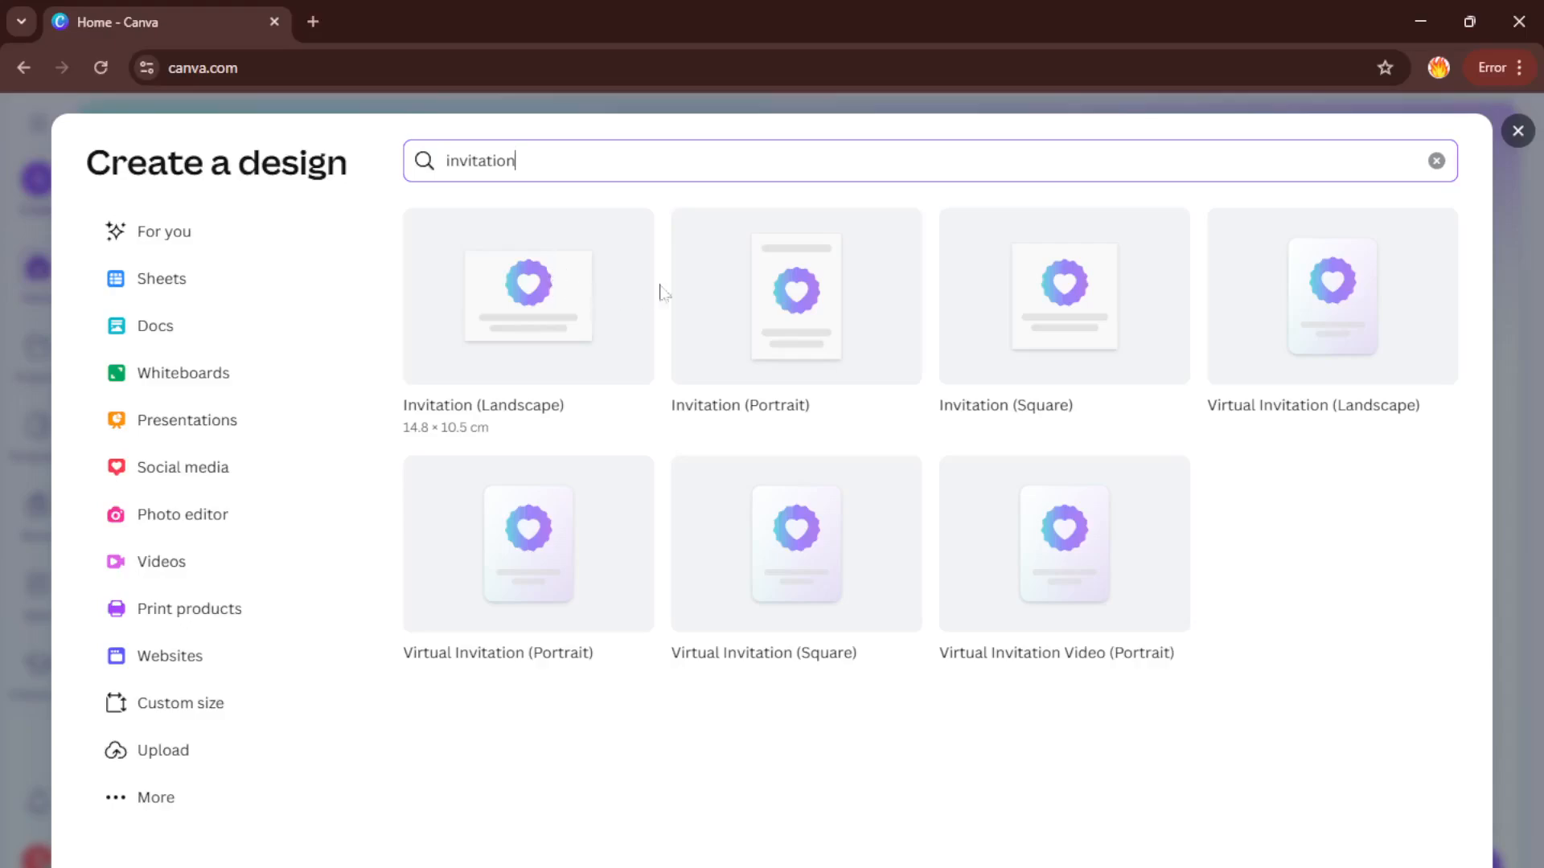
click(742, 294)
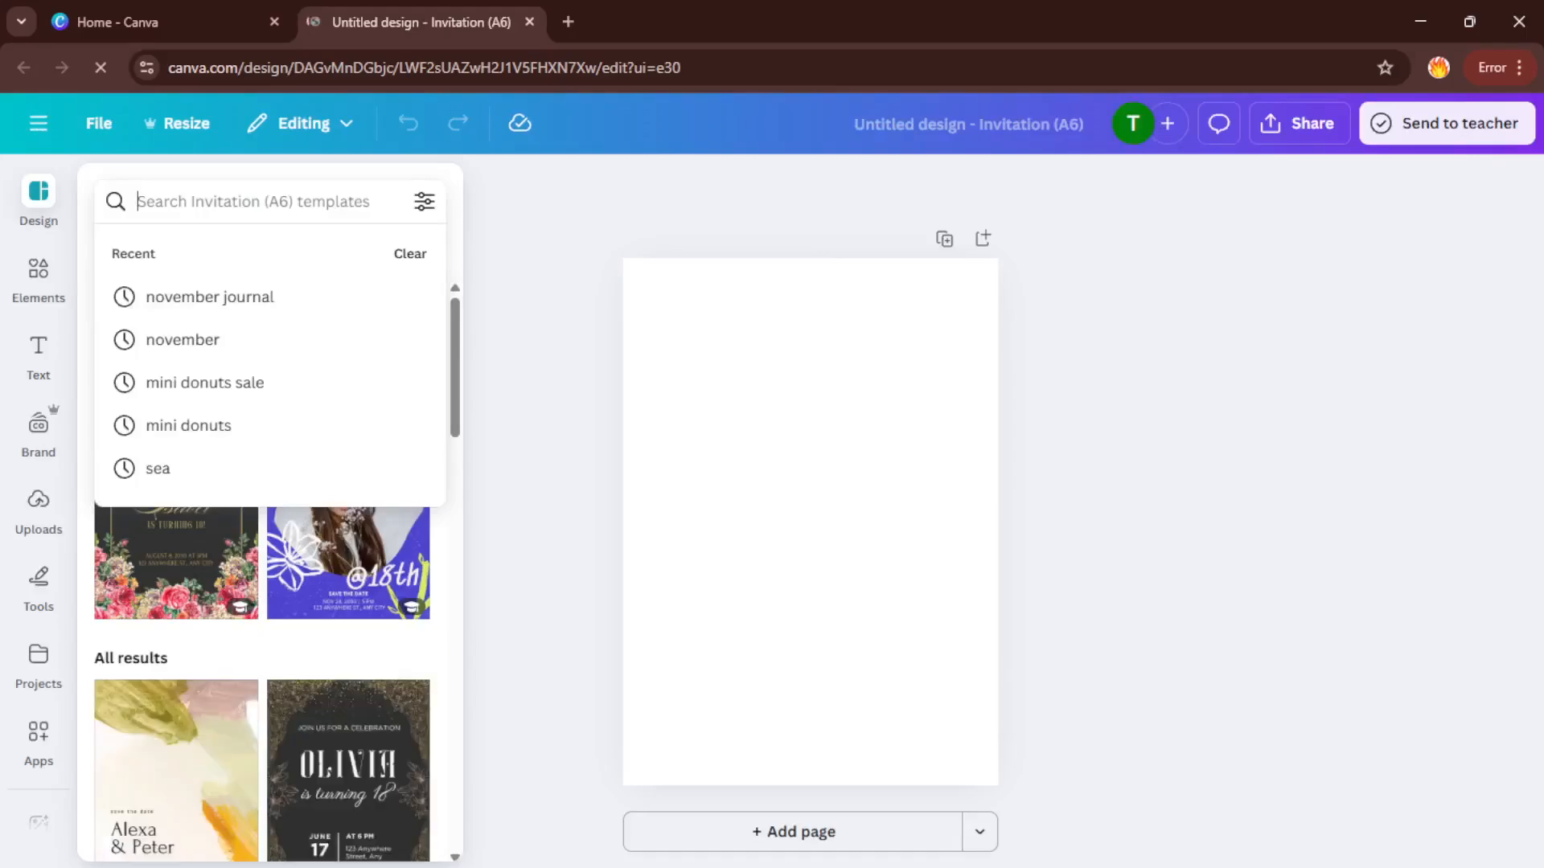
- Search the invitation templates for "happy birthday"
text(bi)
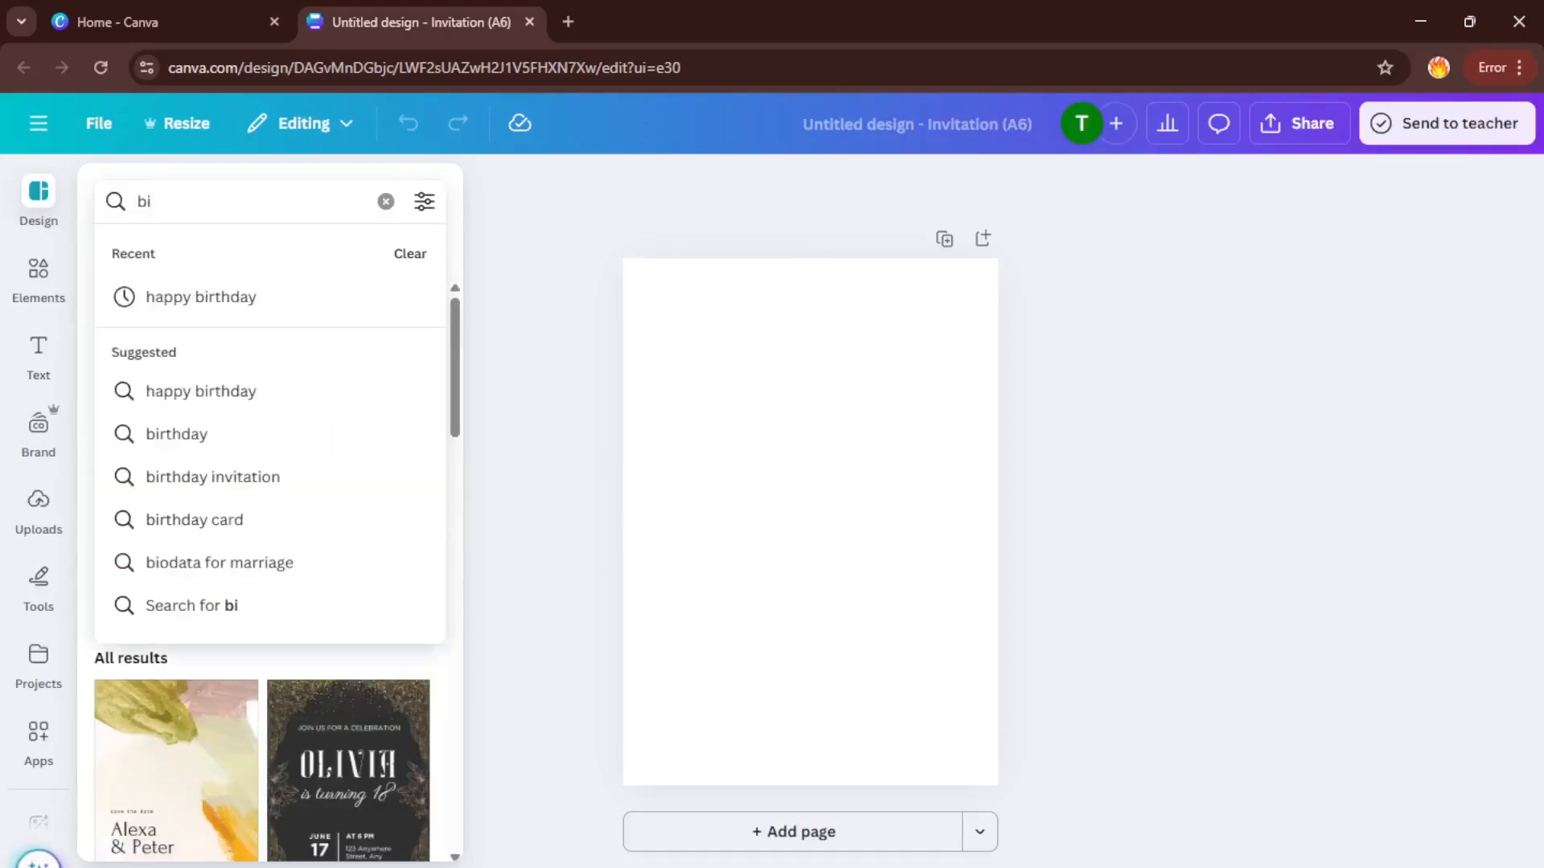
text(rth)
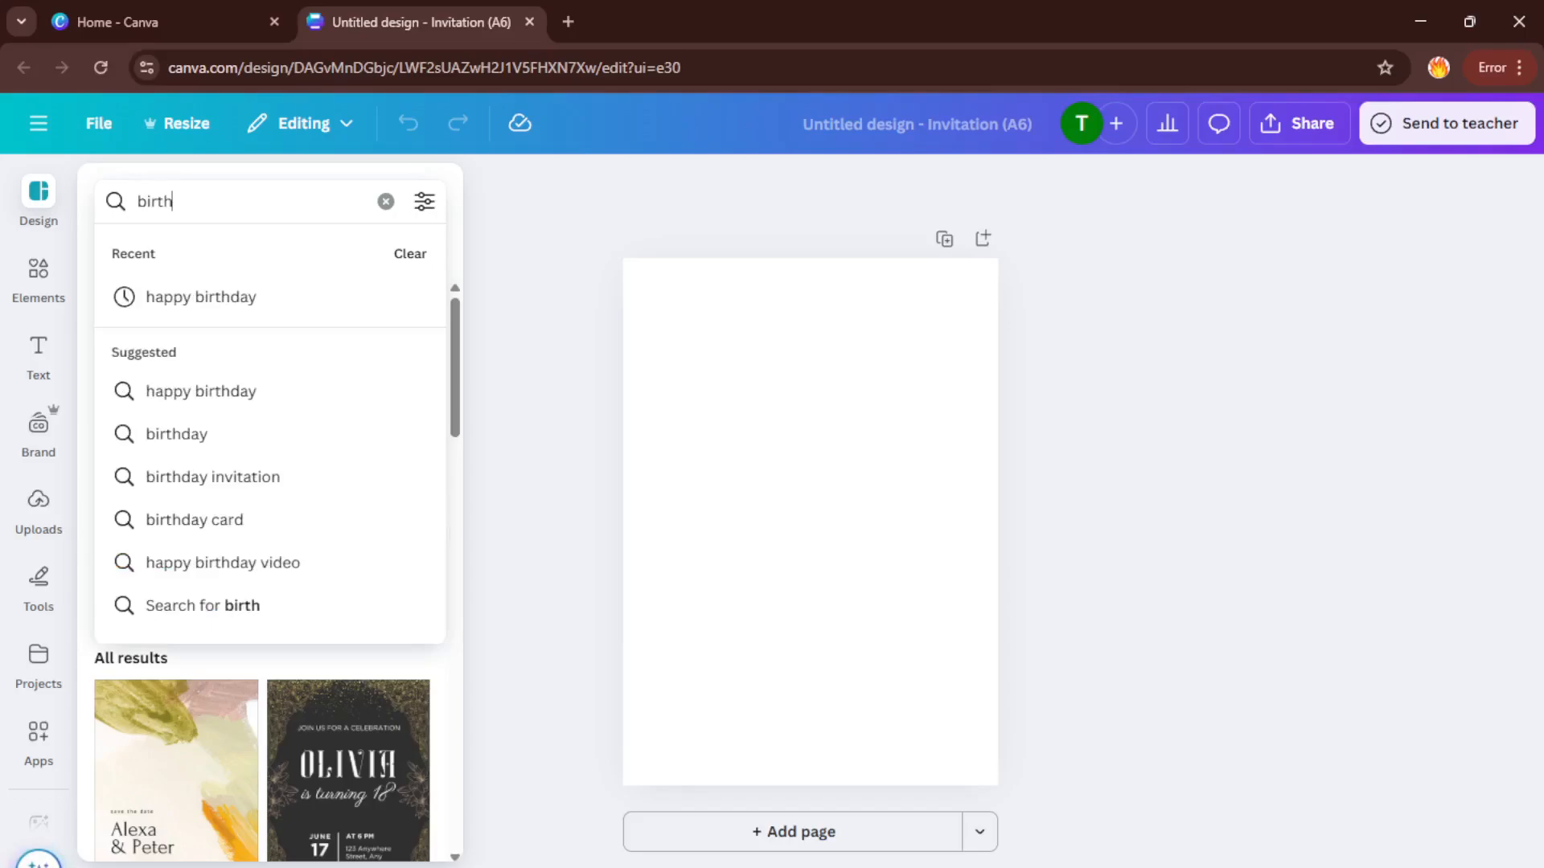
click(196, 296)
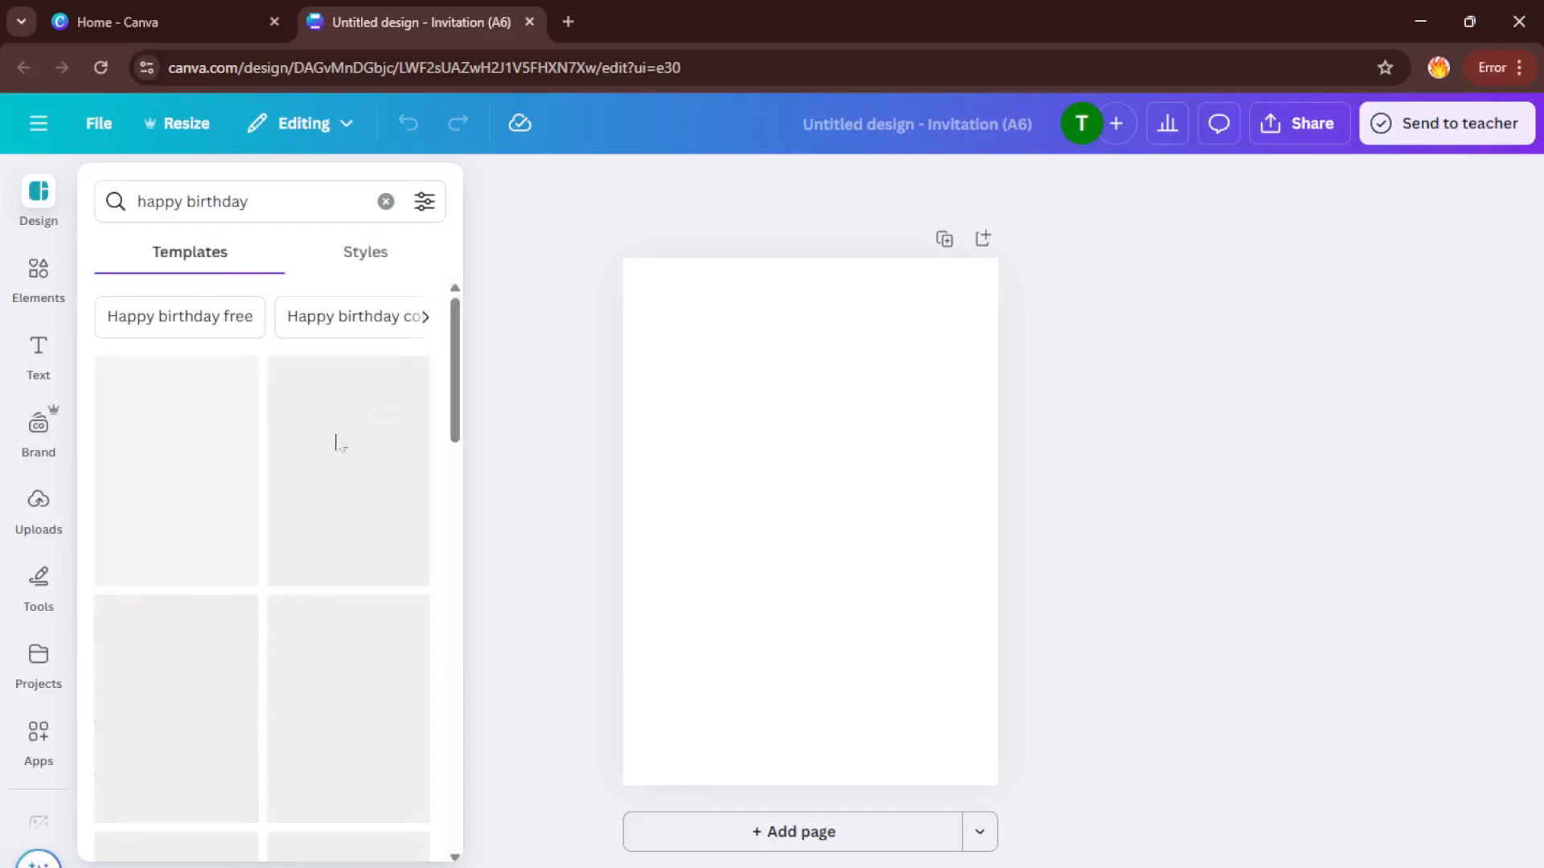
- Browse the birthday templates and apply the one with gold balloons, a beige arch and gift boxes to the blank page
scroll(229, 670, down, 1)
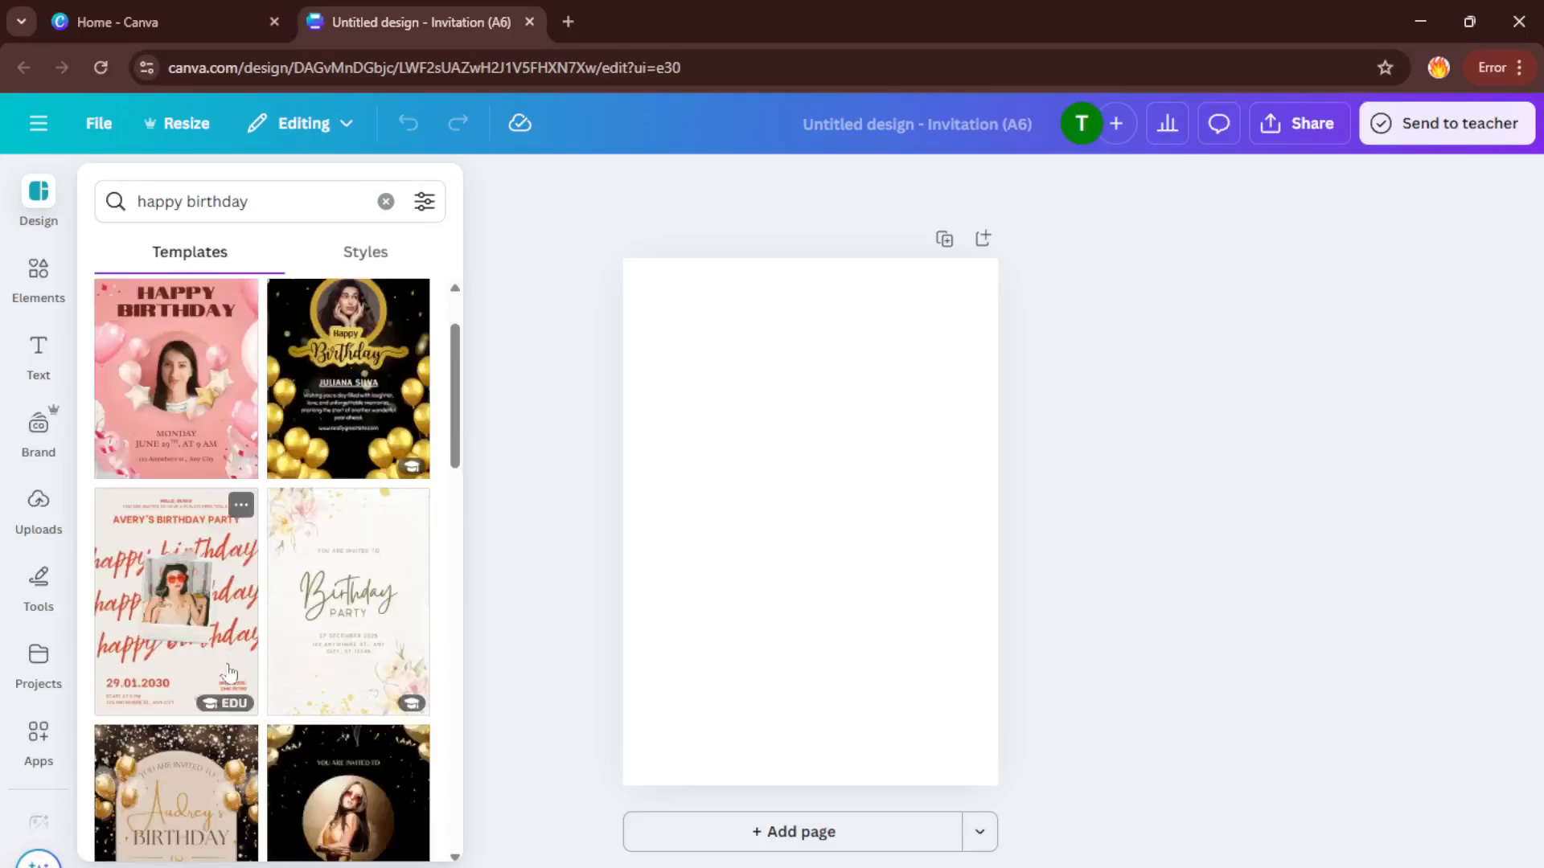
scroll(229, 670, down, 1)
scroll(214, 675, up, 2)
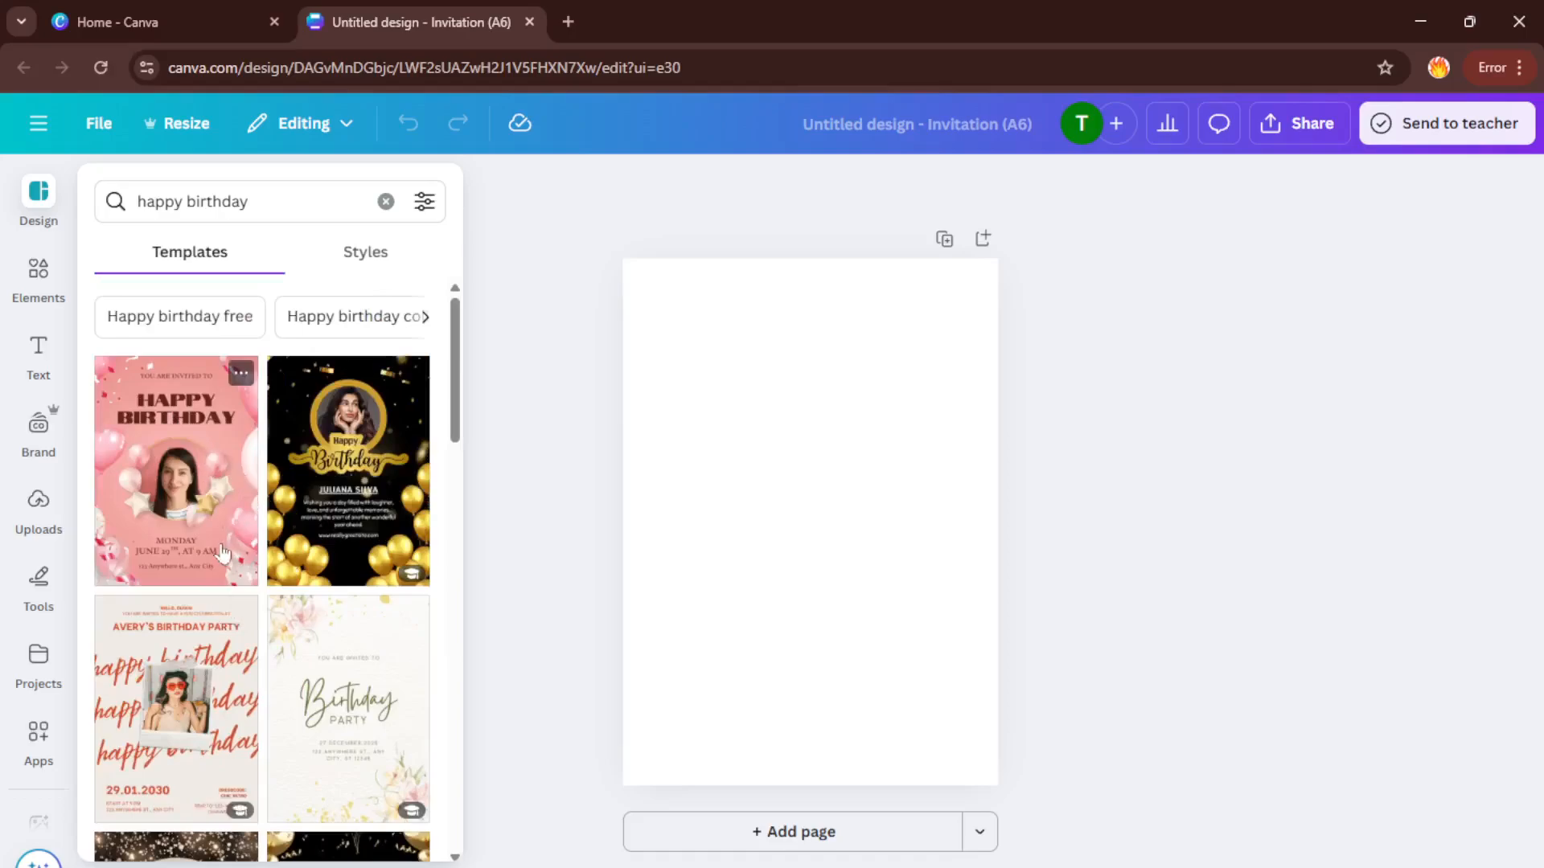
scroll(223, 553, down, 4)
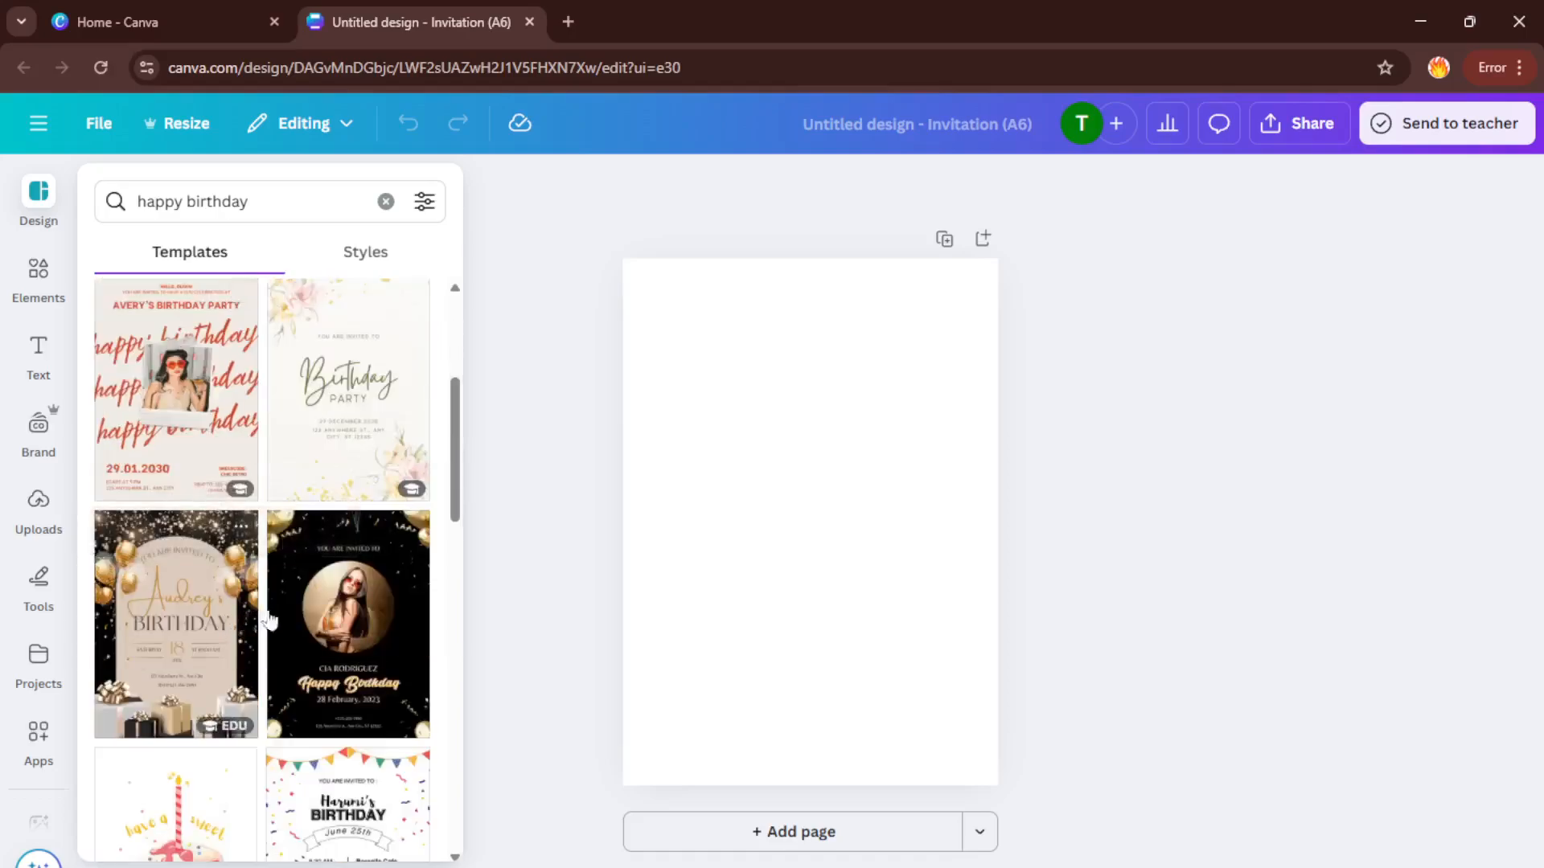
click(219, 654)
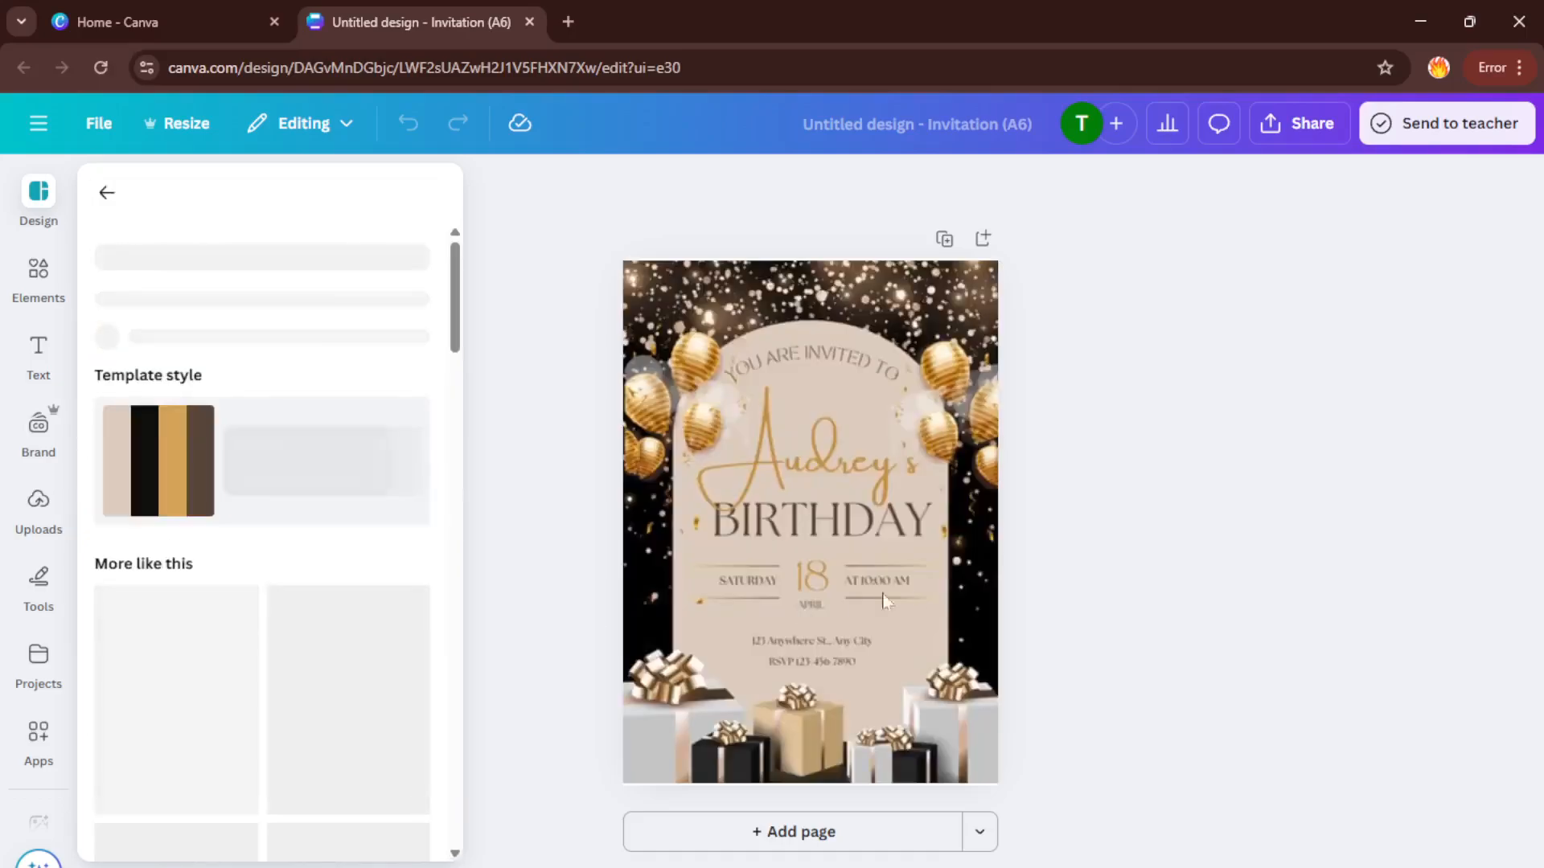
click(1203, 543)
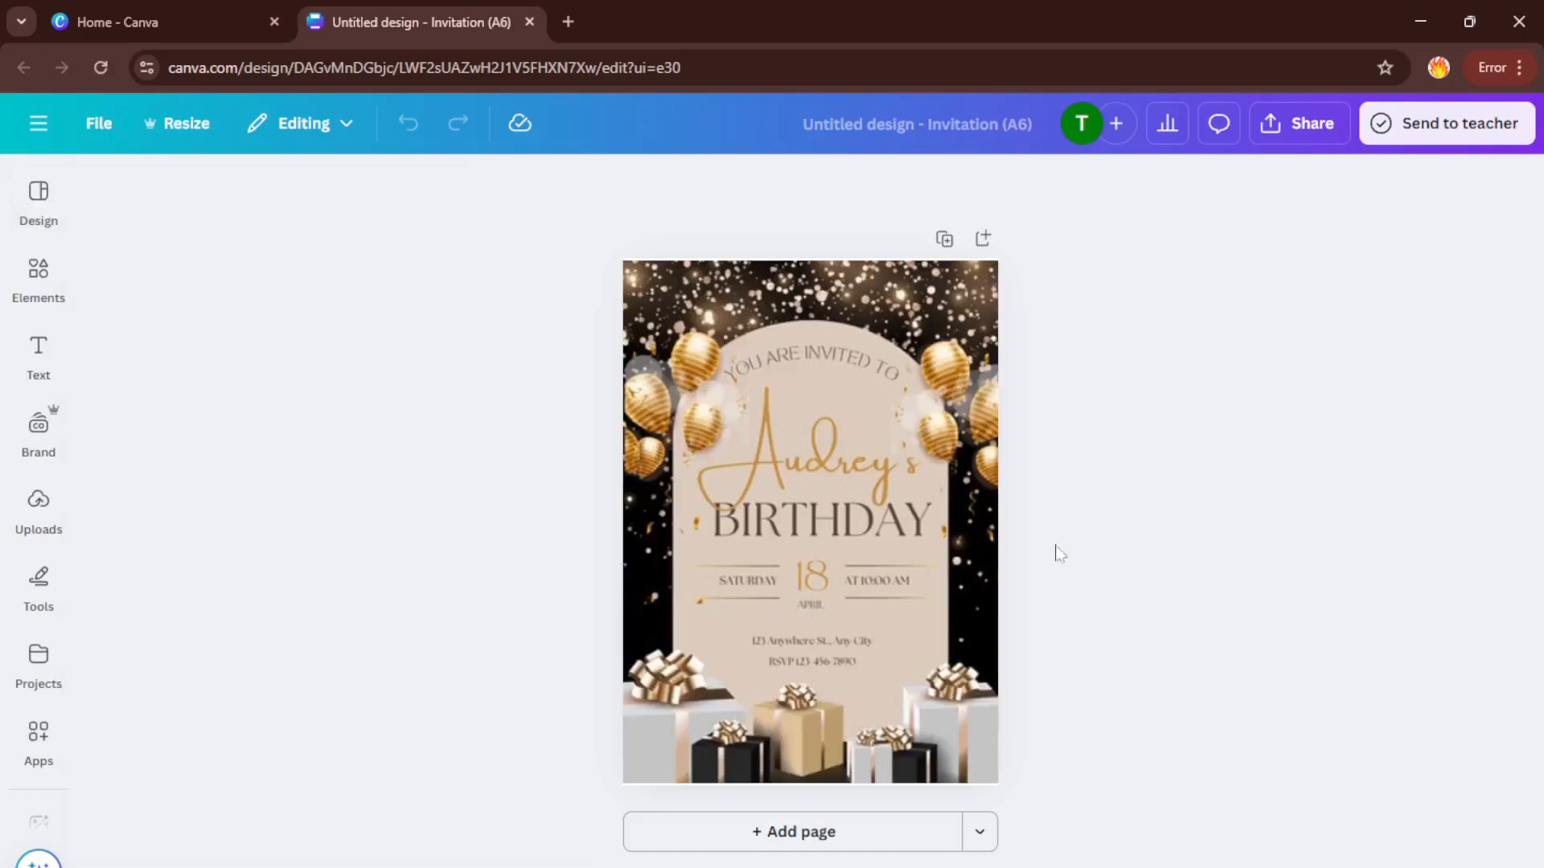
click(942, 579)
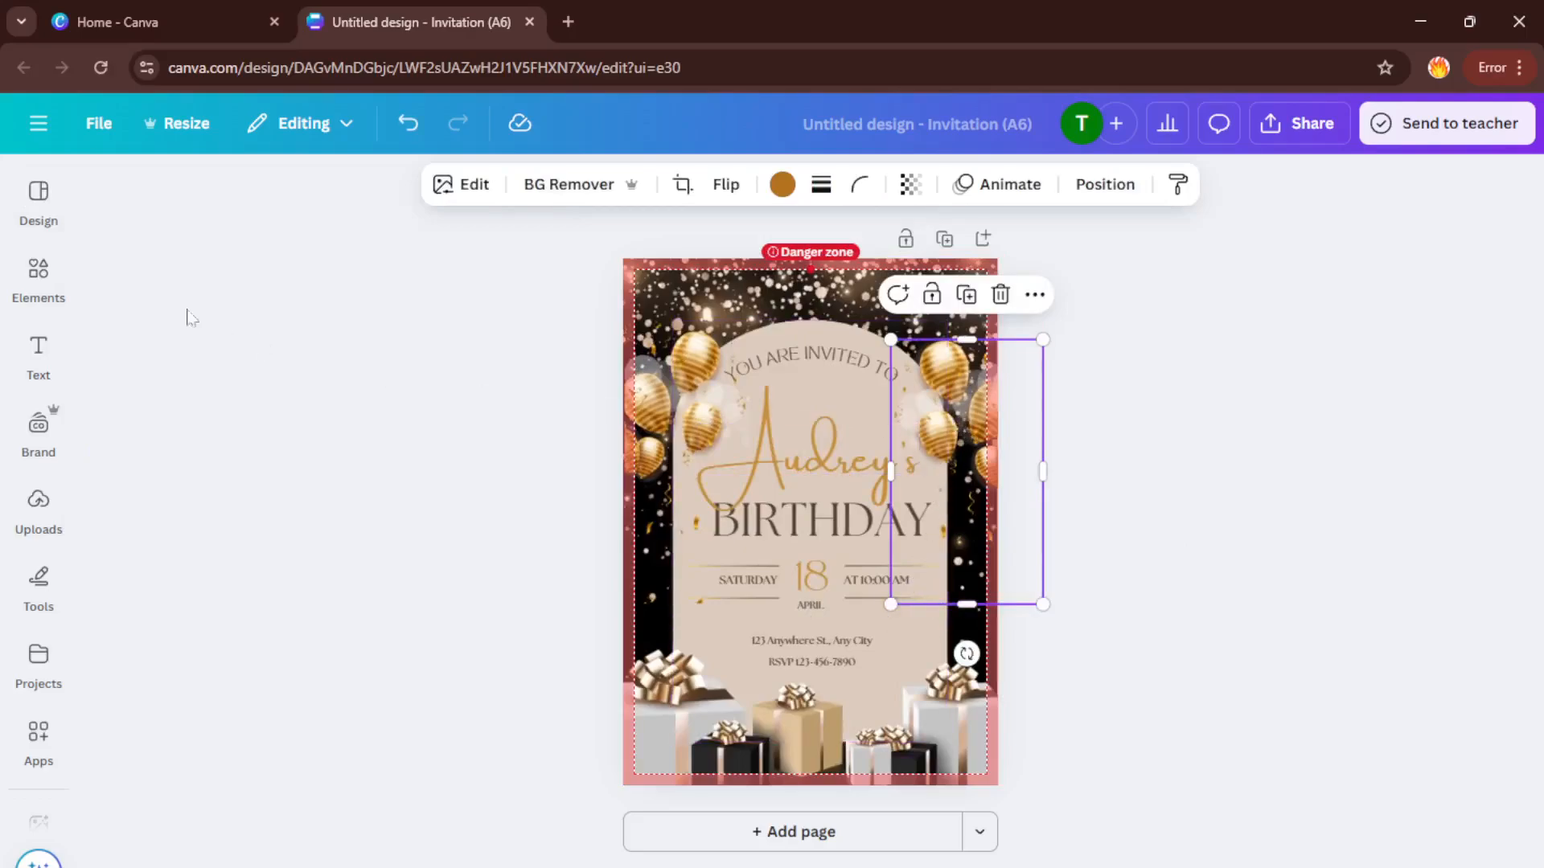
click(52, 242)
click(36, 277)
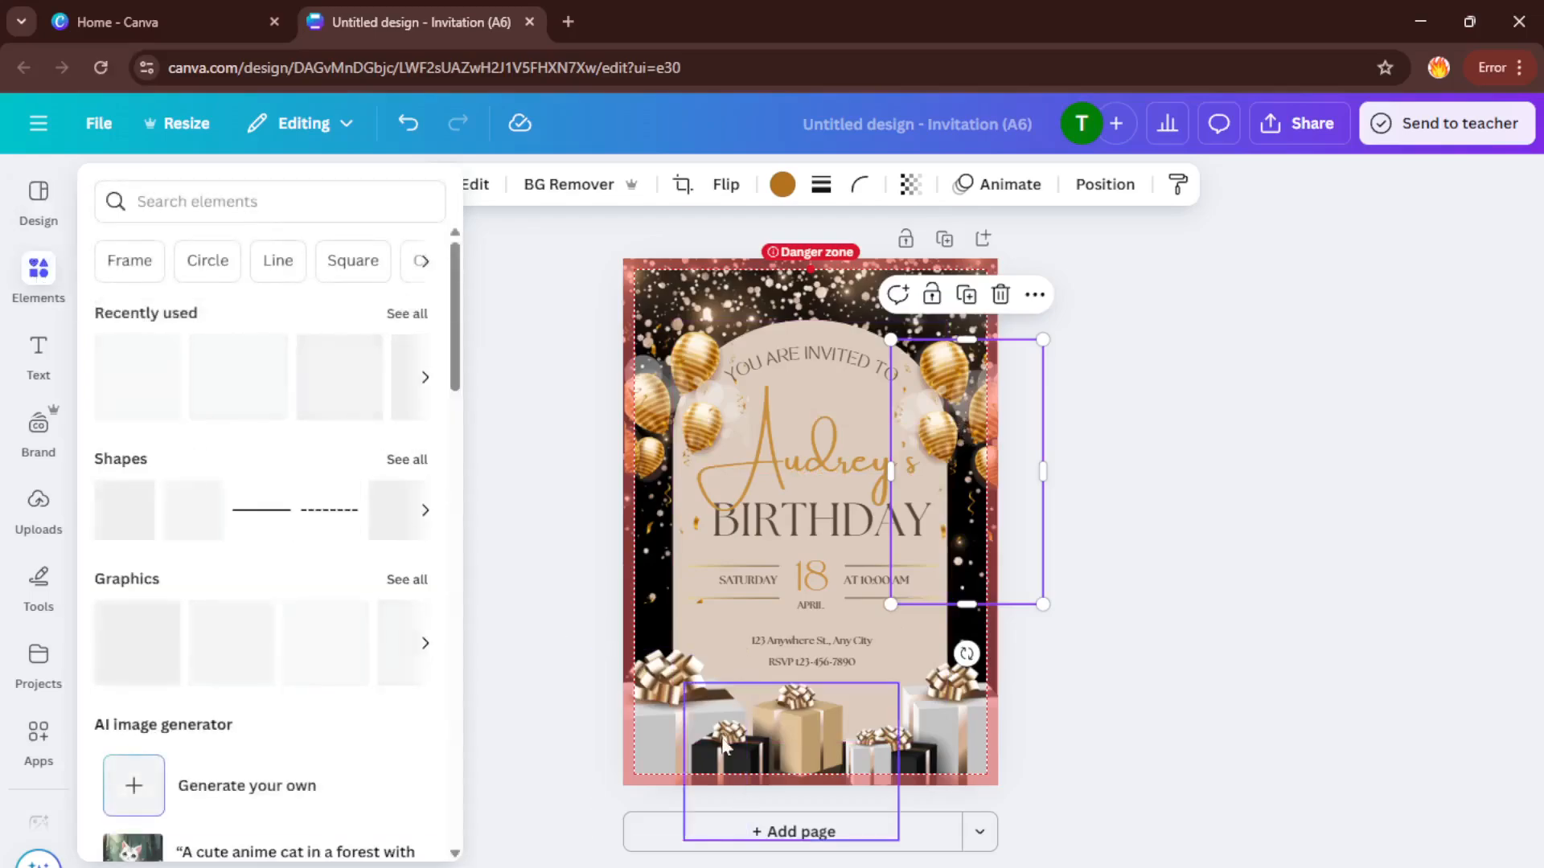
- Move the gift box image in the invitation's lower-left corner upward and slightly to the left
click(658, 707)
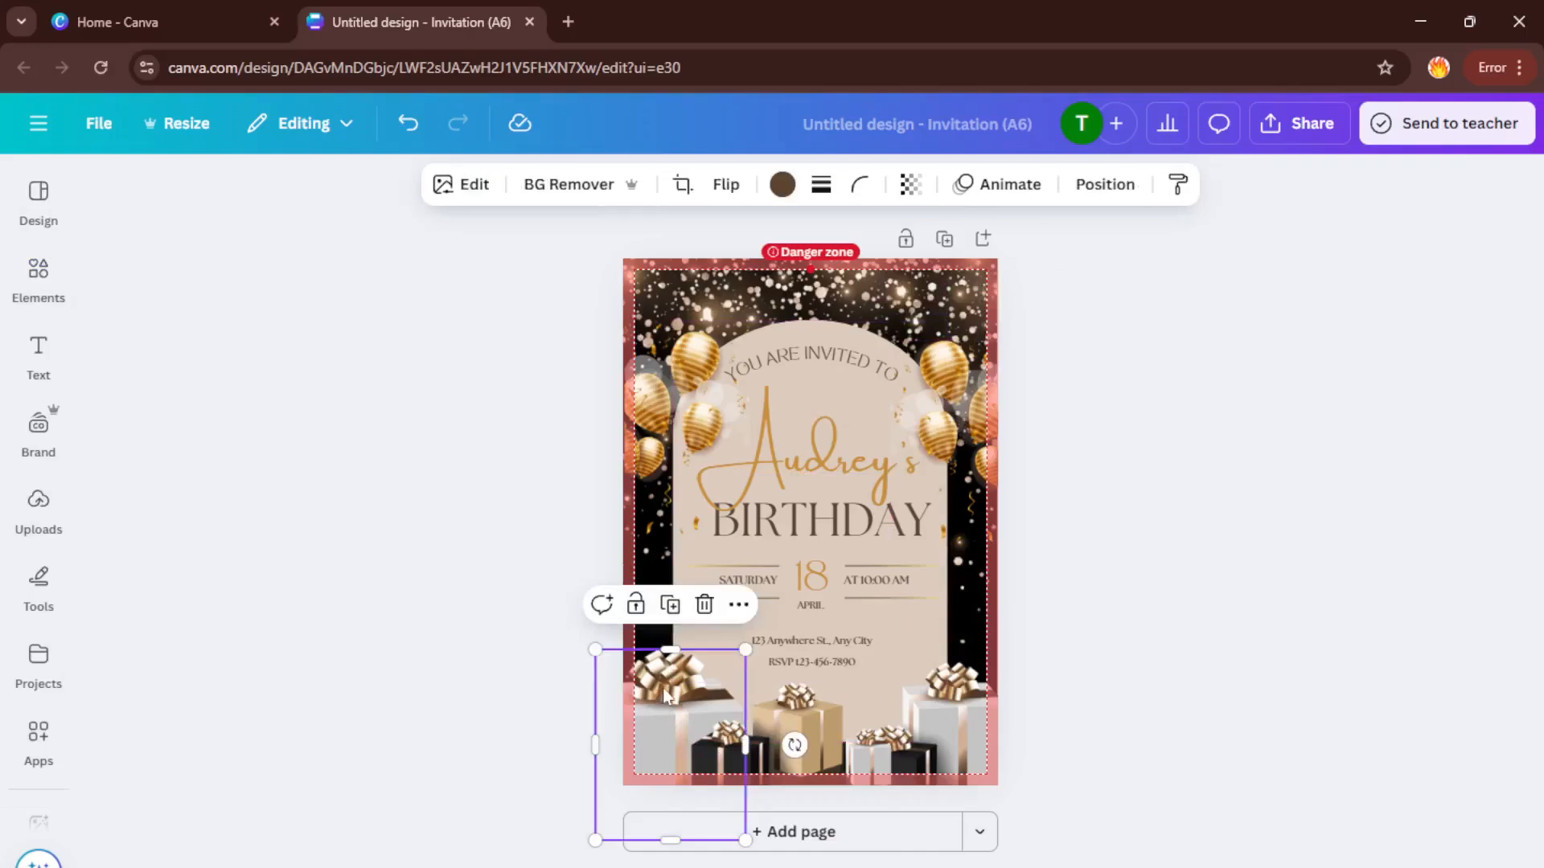
drag(658, 682, 640, 613)
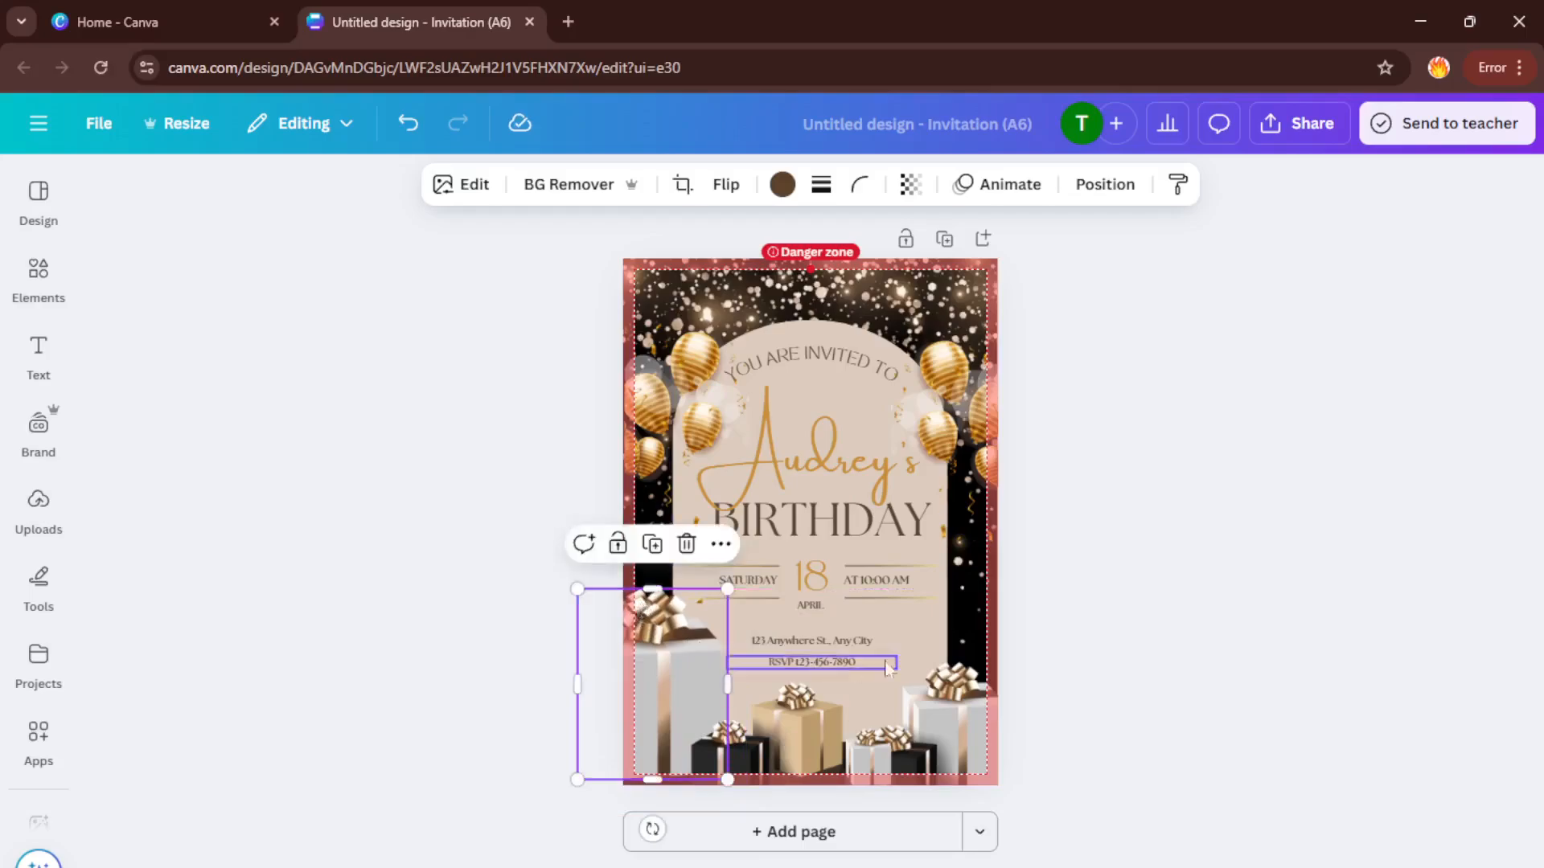
click(959, 396)
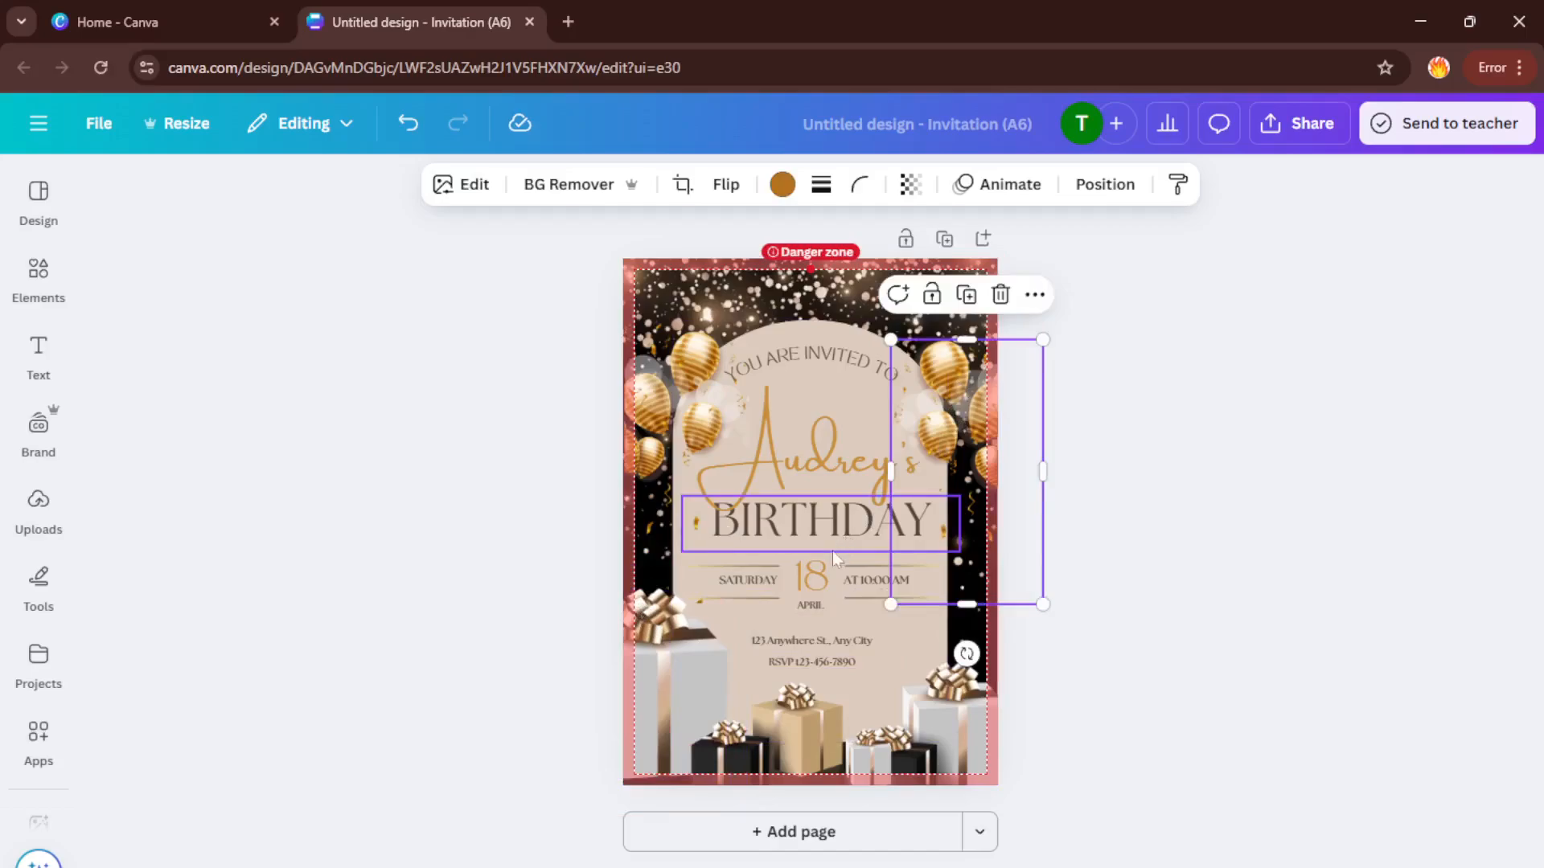
- Replace the weekday text beside the date with "Friday"
click(755, 580)
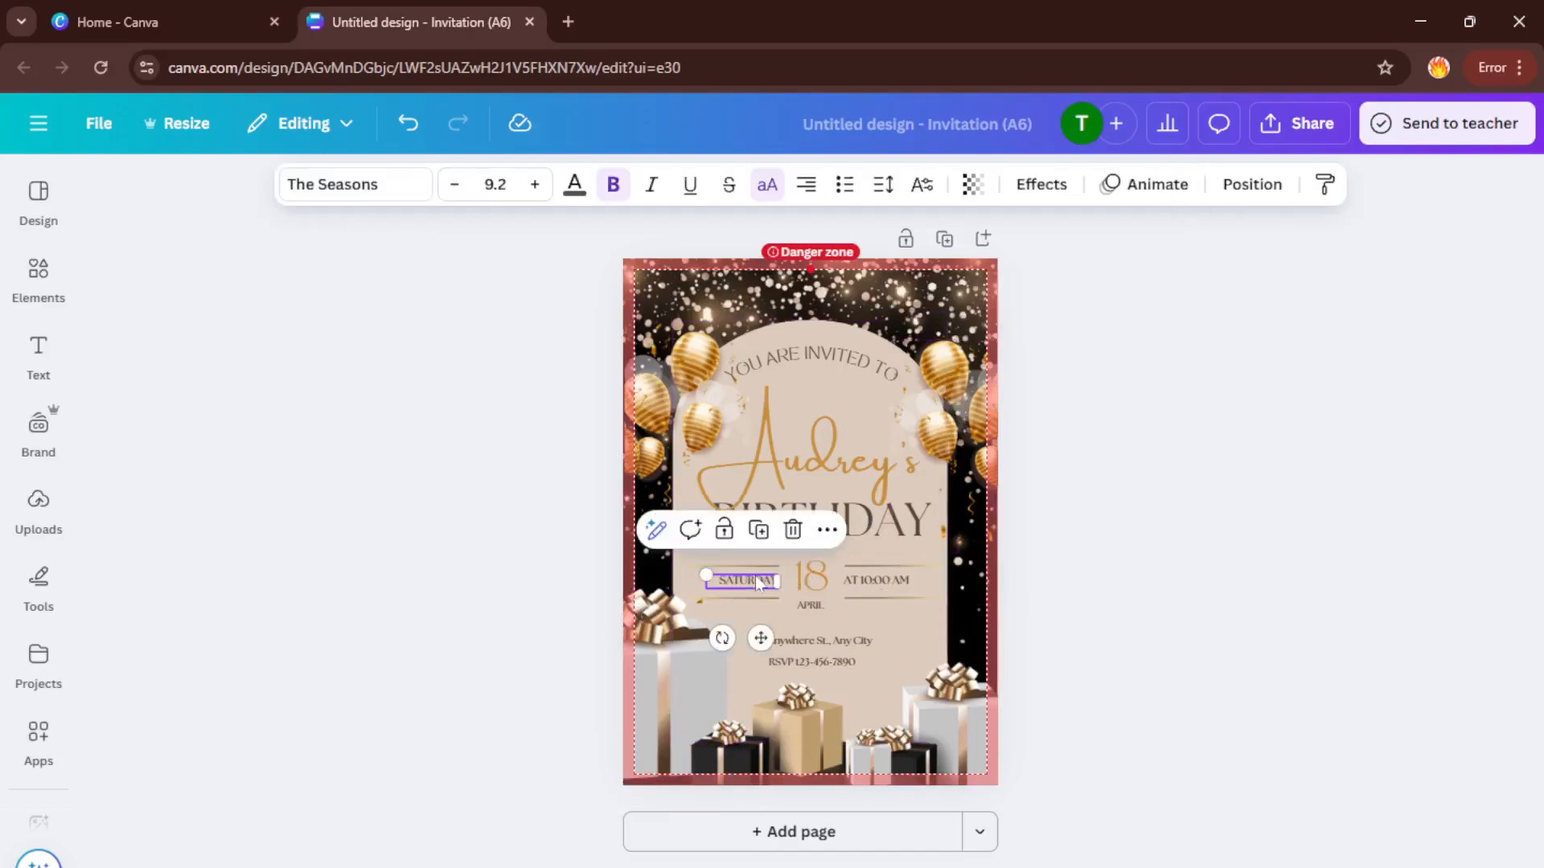
click(755, 581)
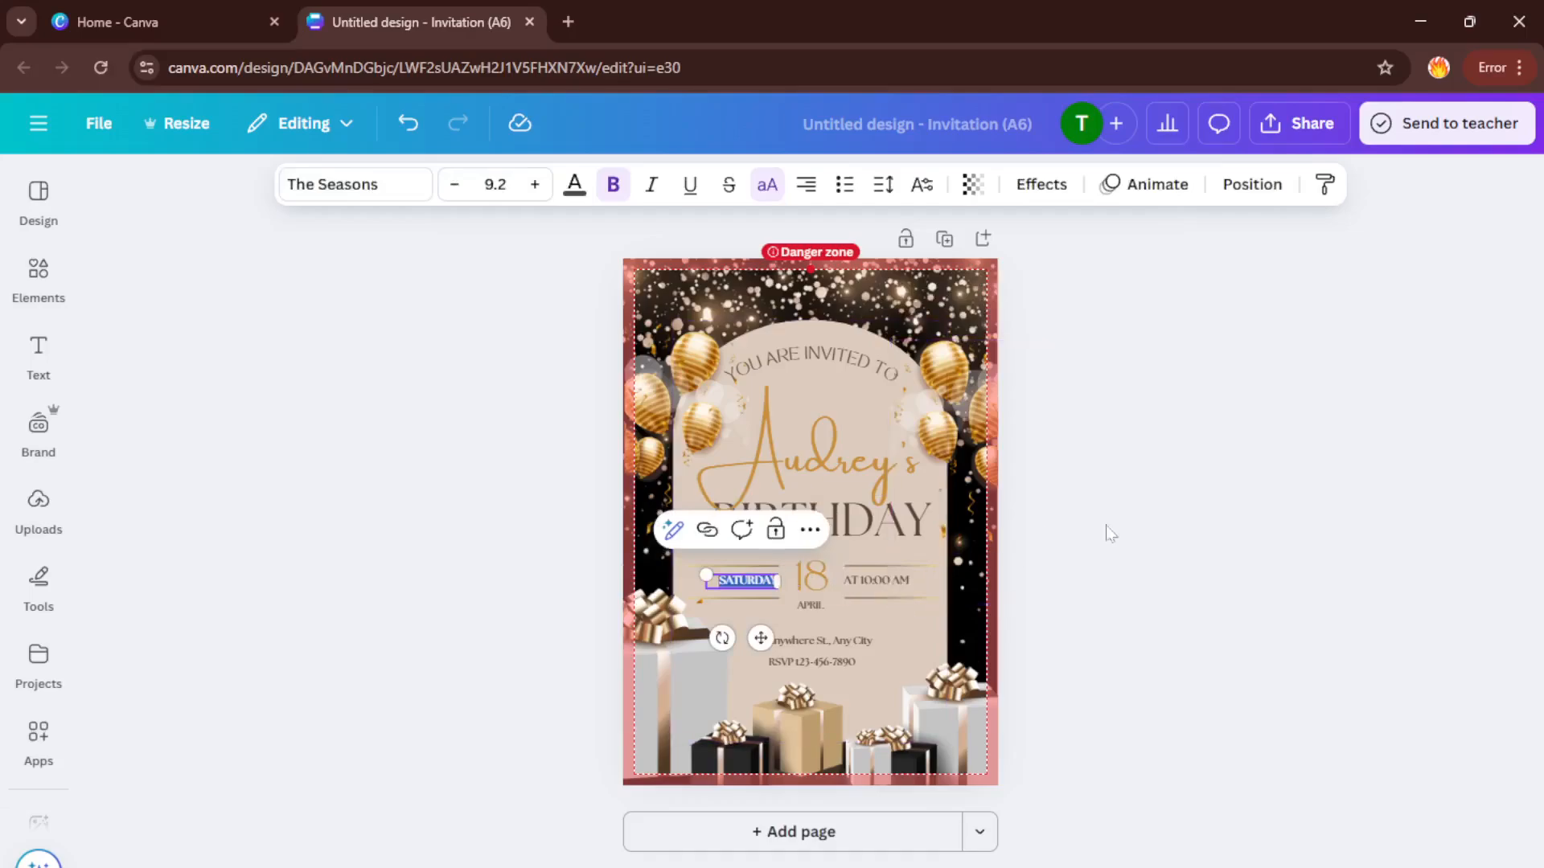
key(BackSpace)
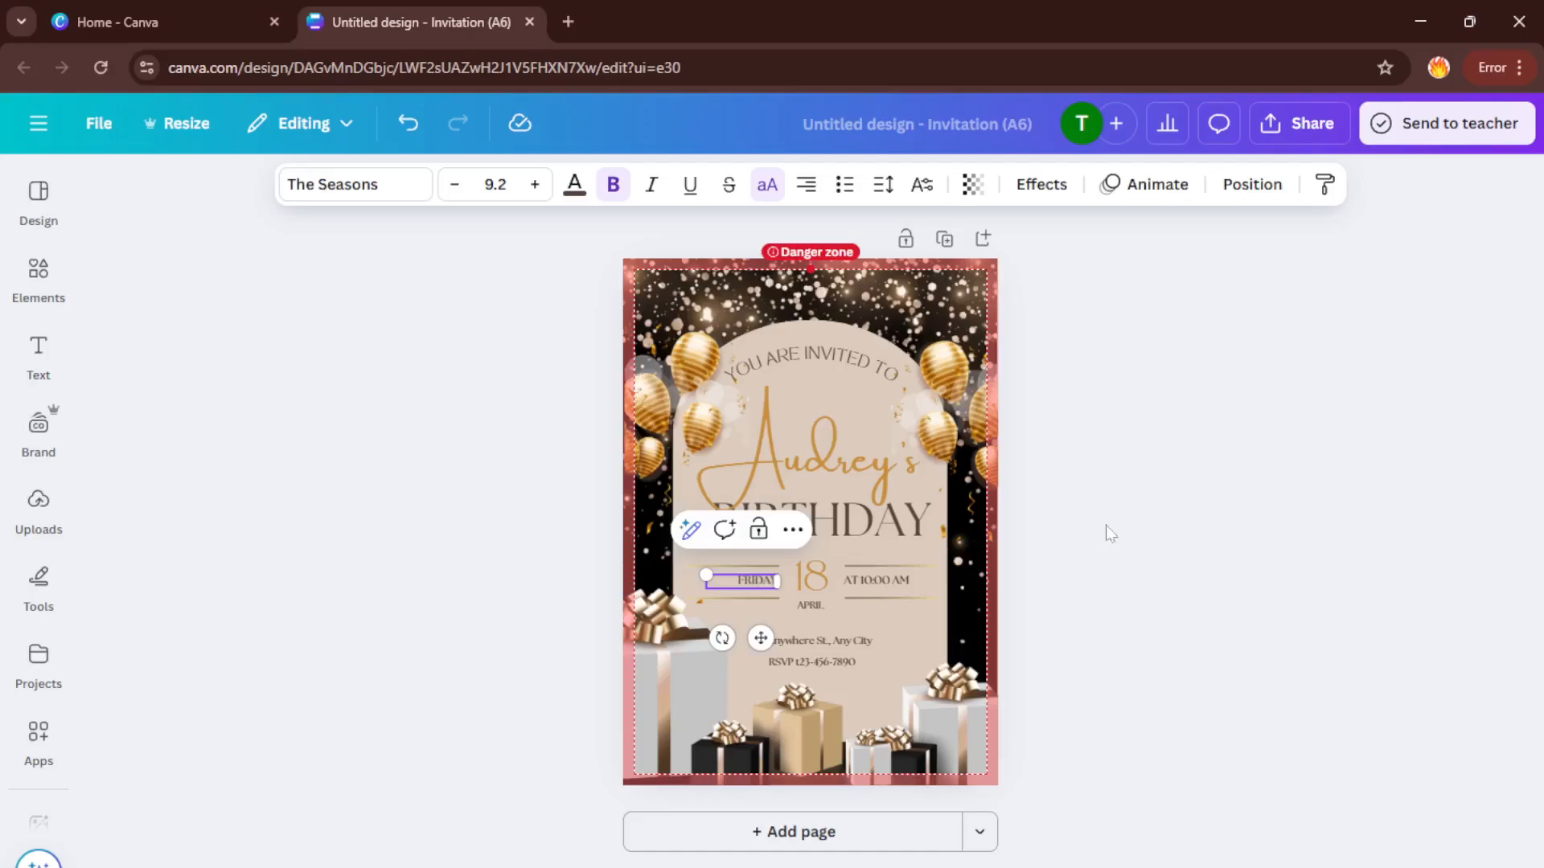
- Change the large day number above APRIL to 21
click(836, 572)
double_click(837, 572)
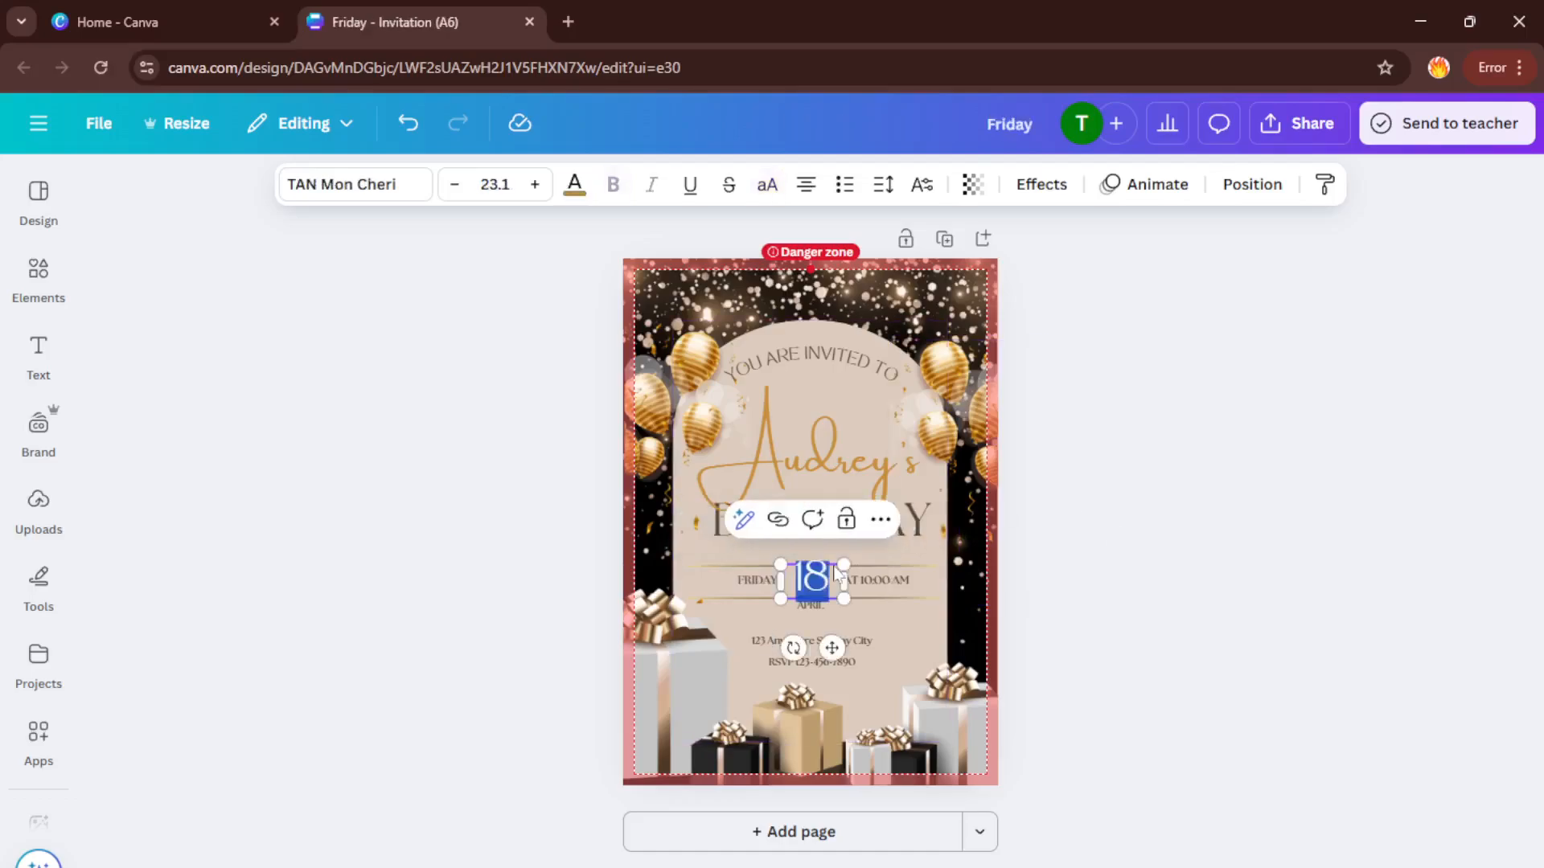
text(21)
click(902, 589)
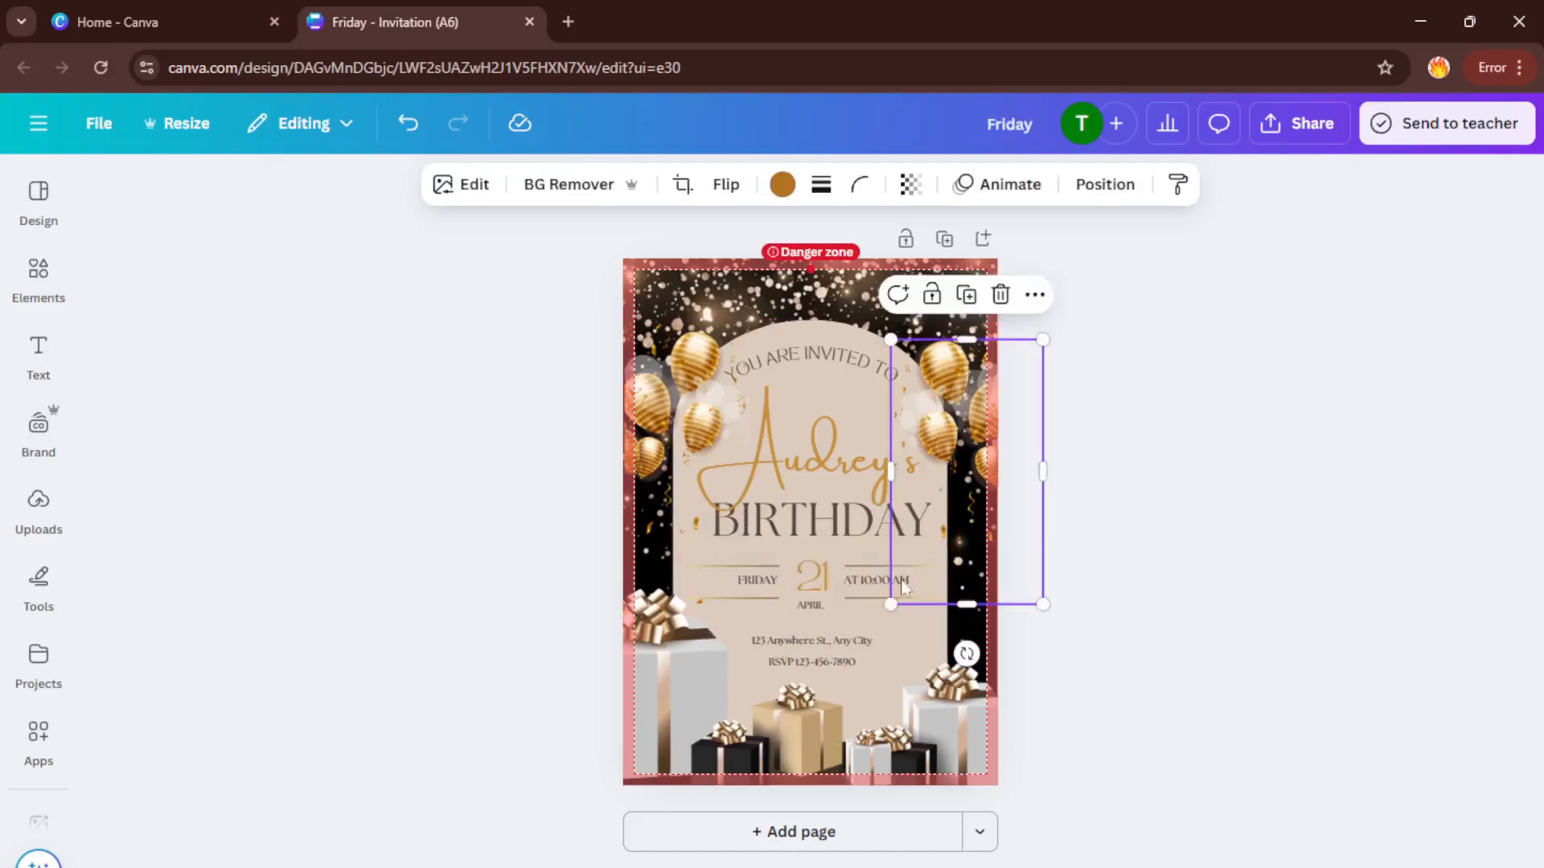
click(910, 640)
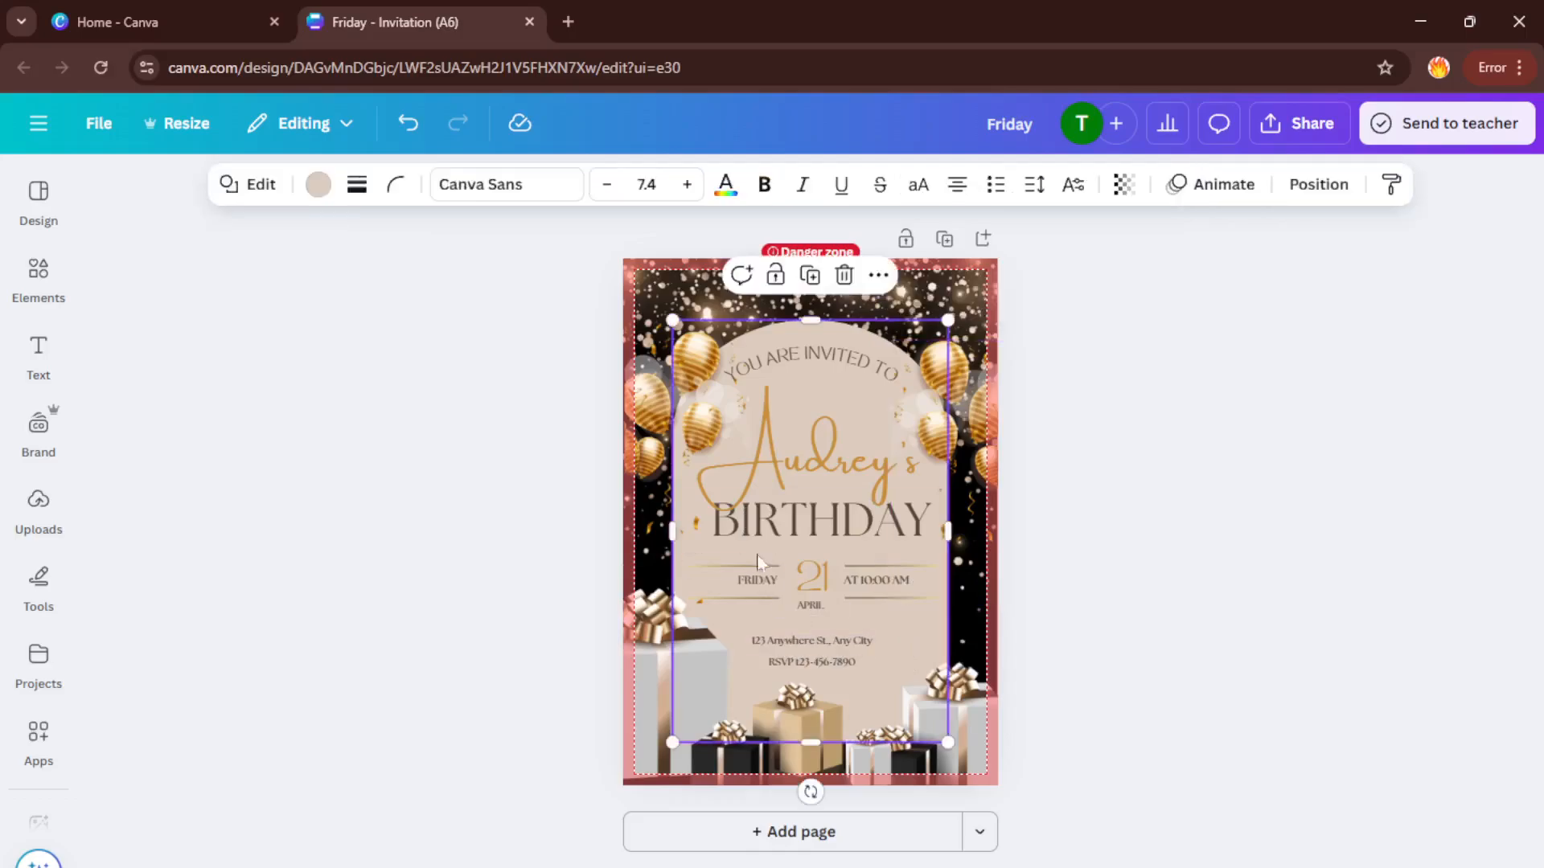
- Replace the script-style name above BIRTHDAY with the new celebrant's first name
click(809, 448)
double_click(809, 449)
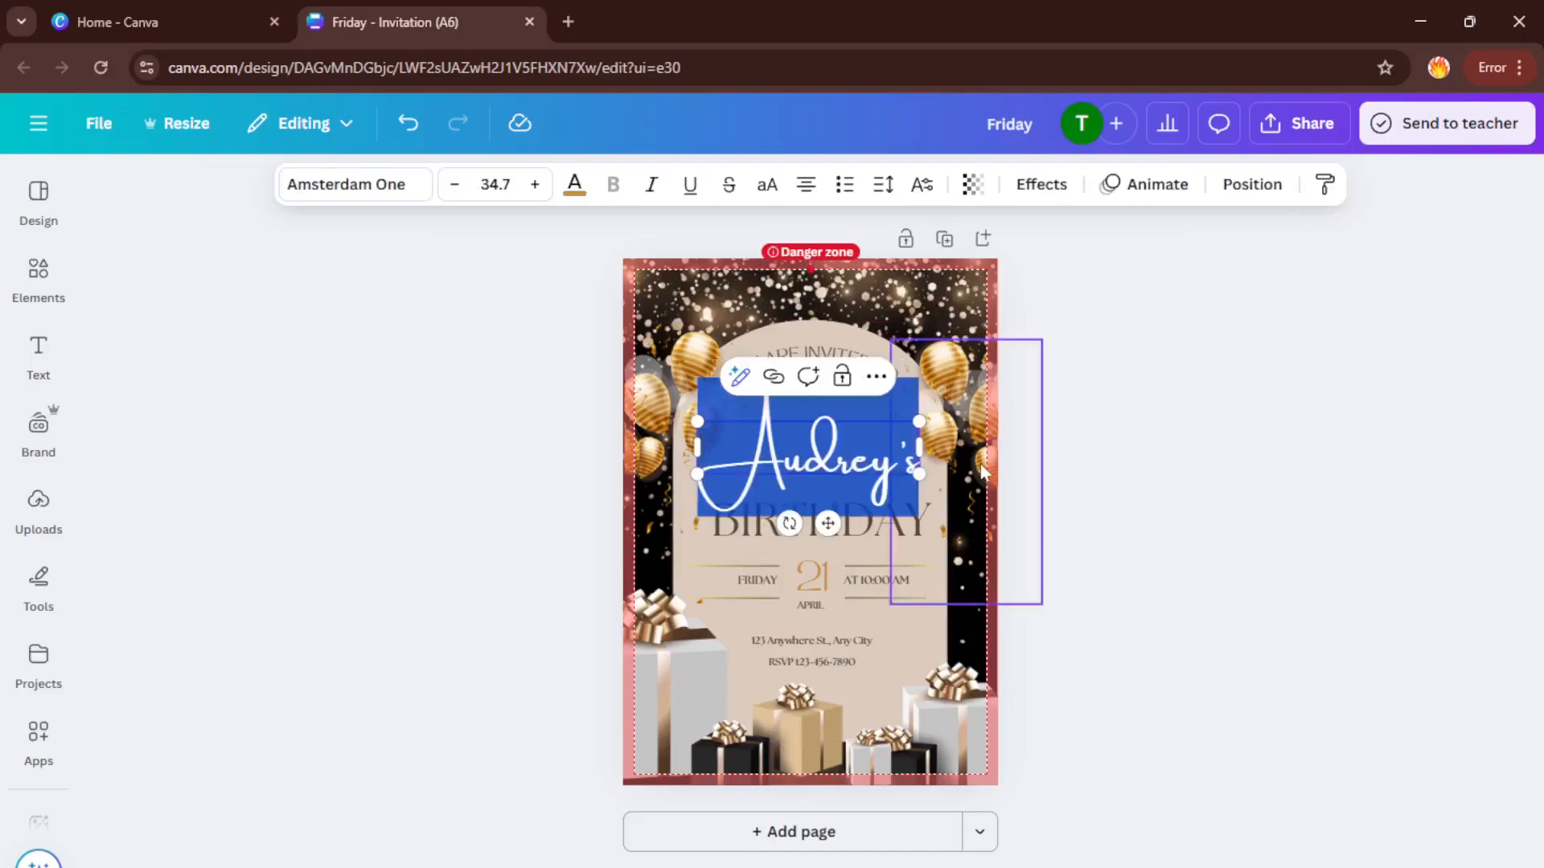
text(Marke)
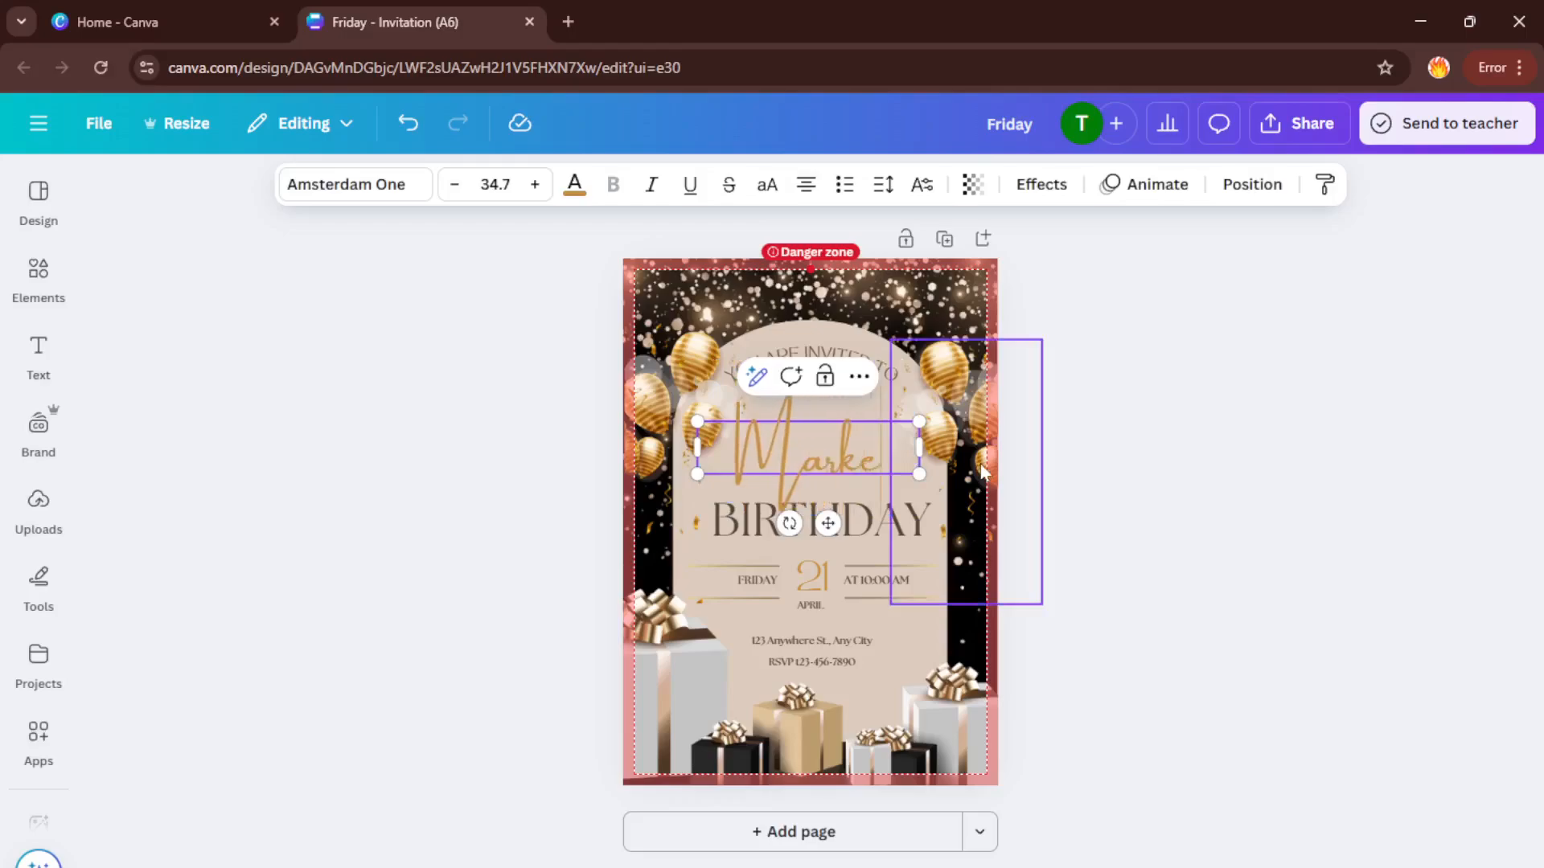
text(y)
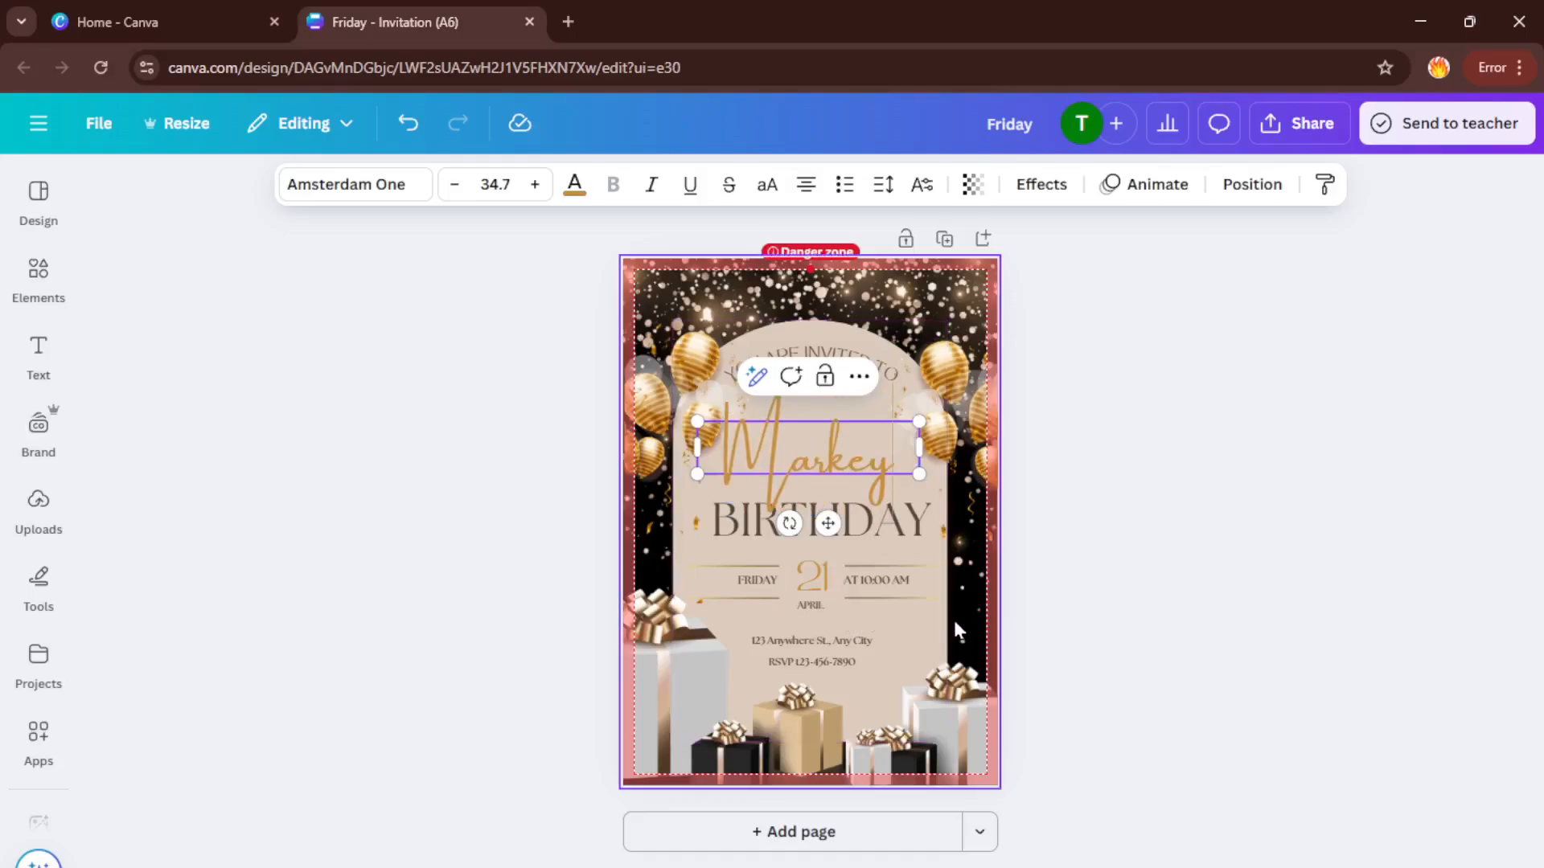
click(924, 628)
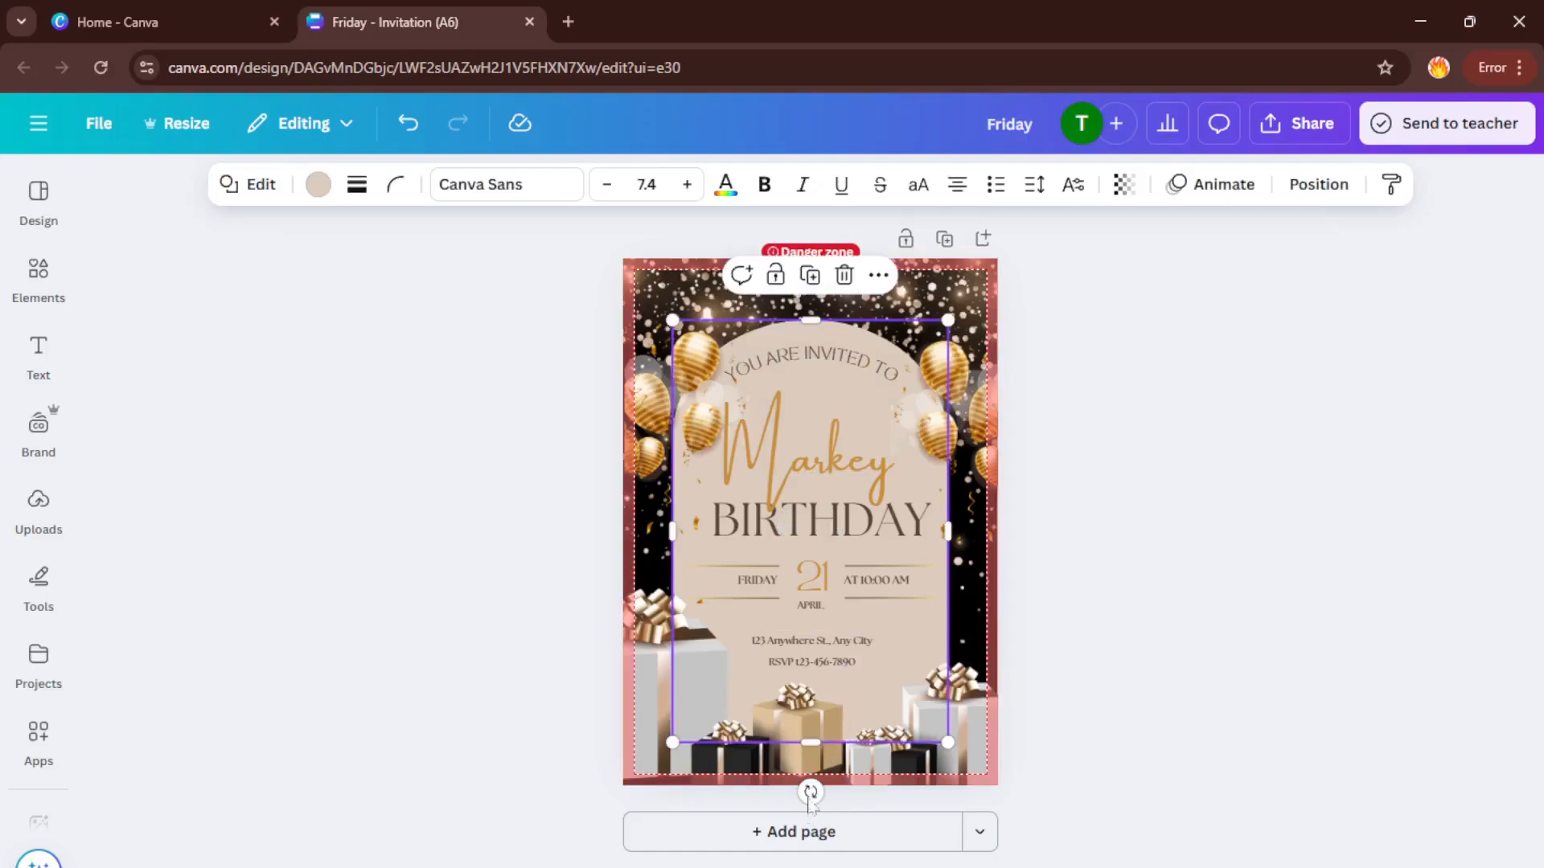
click(828, 662)
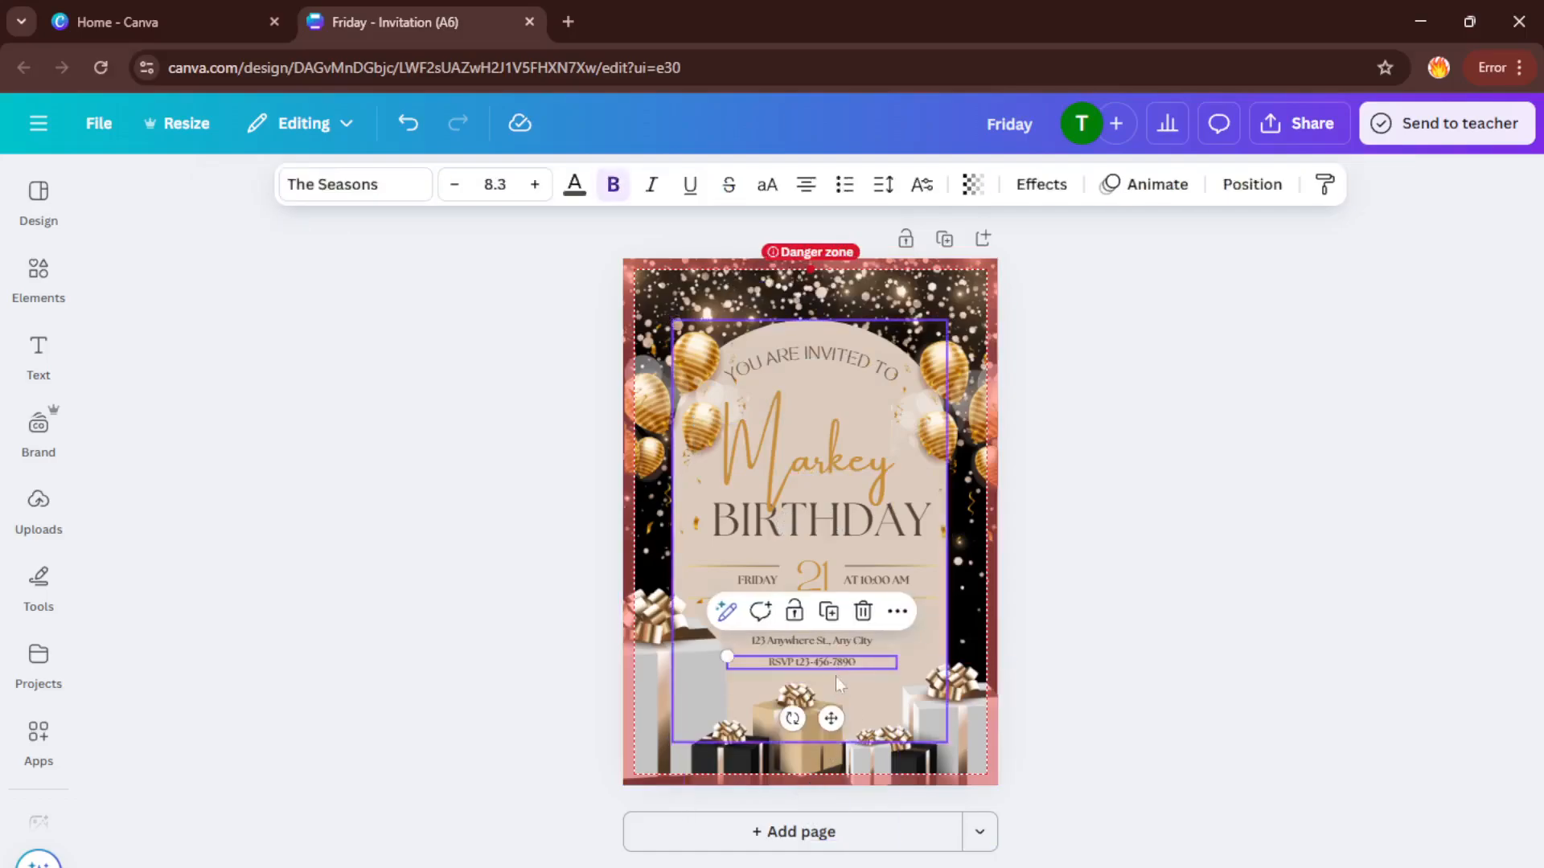
click(963, 330)
click(1174, 325)
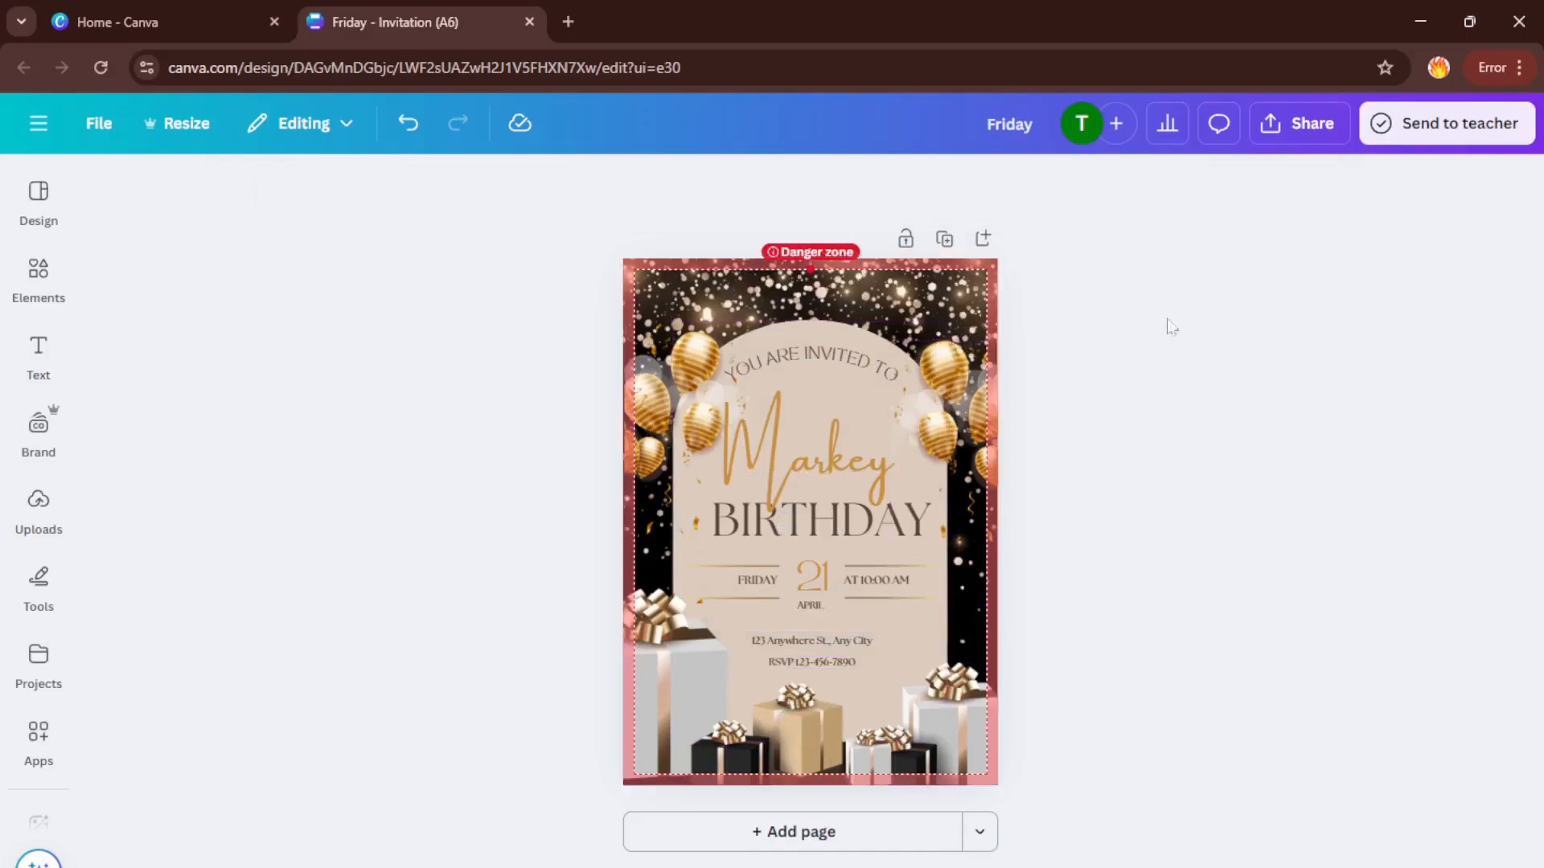
- Download the finished invitation as a PDF Print file
click(1304, 123)
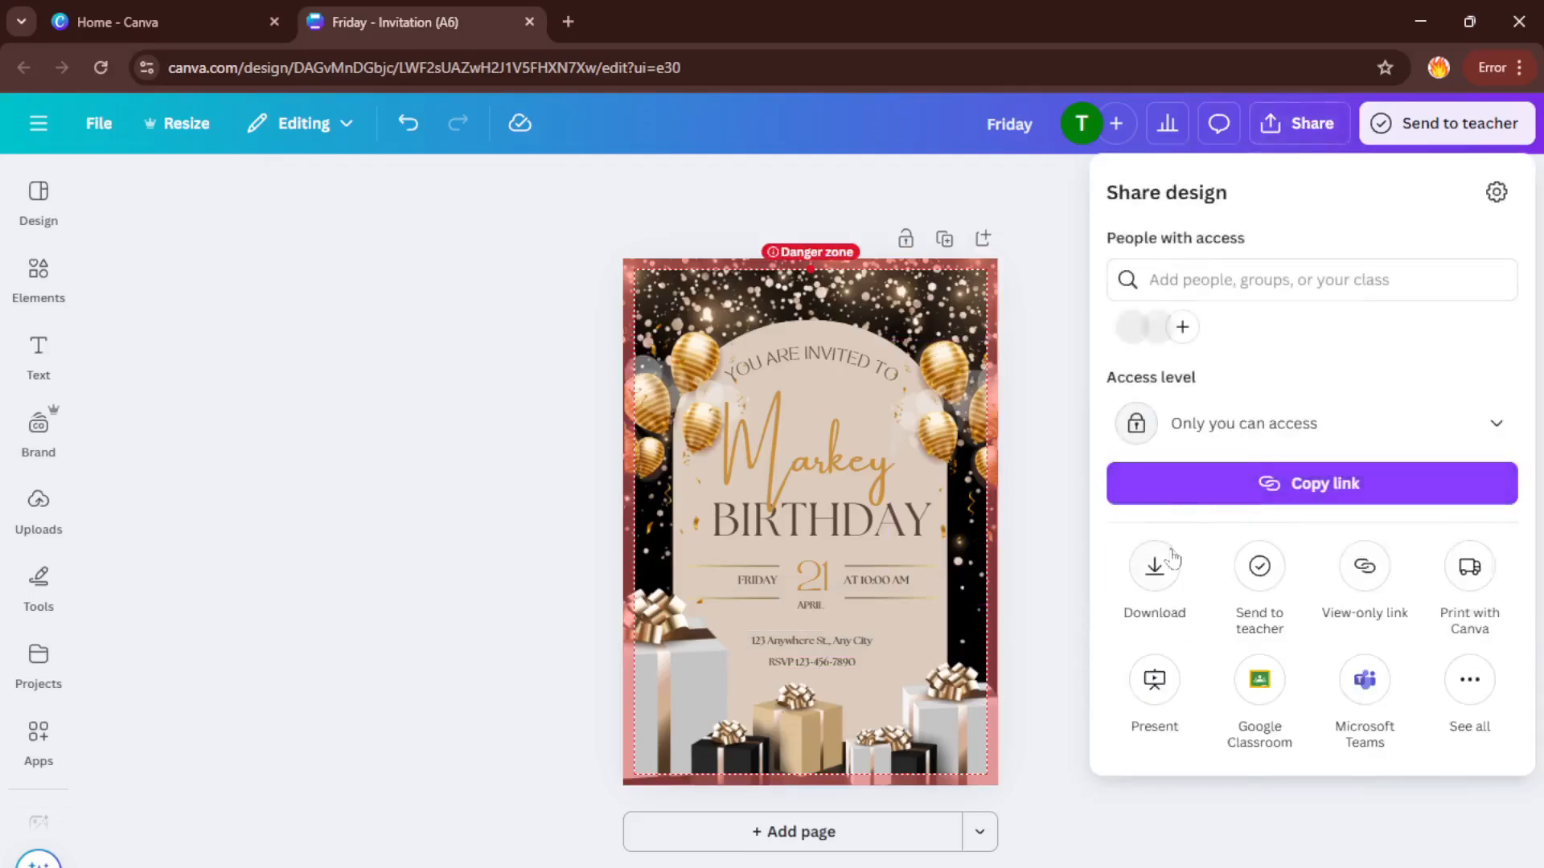
click(1158, 564)
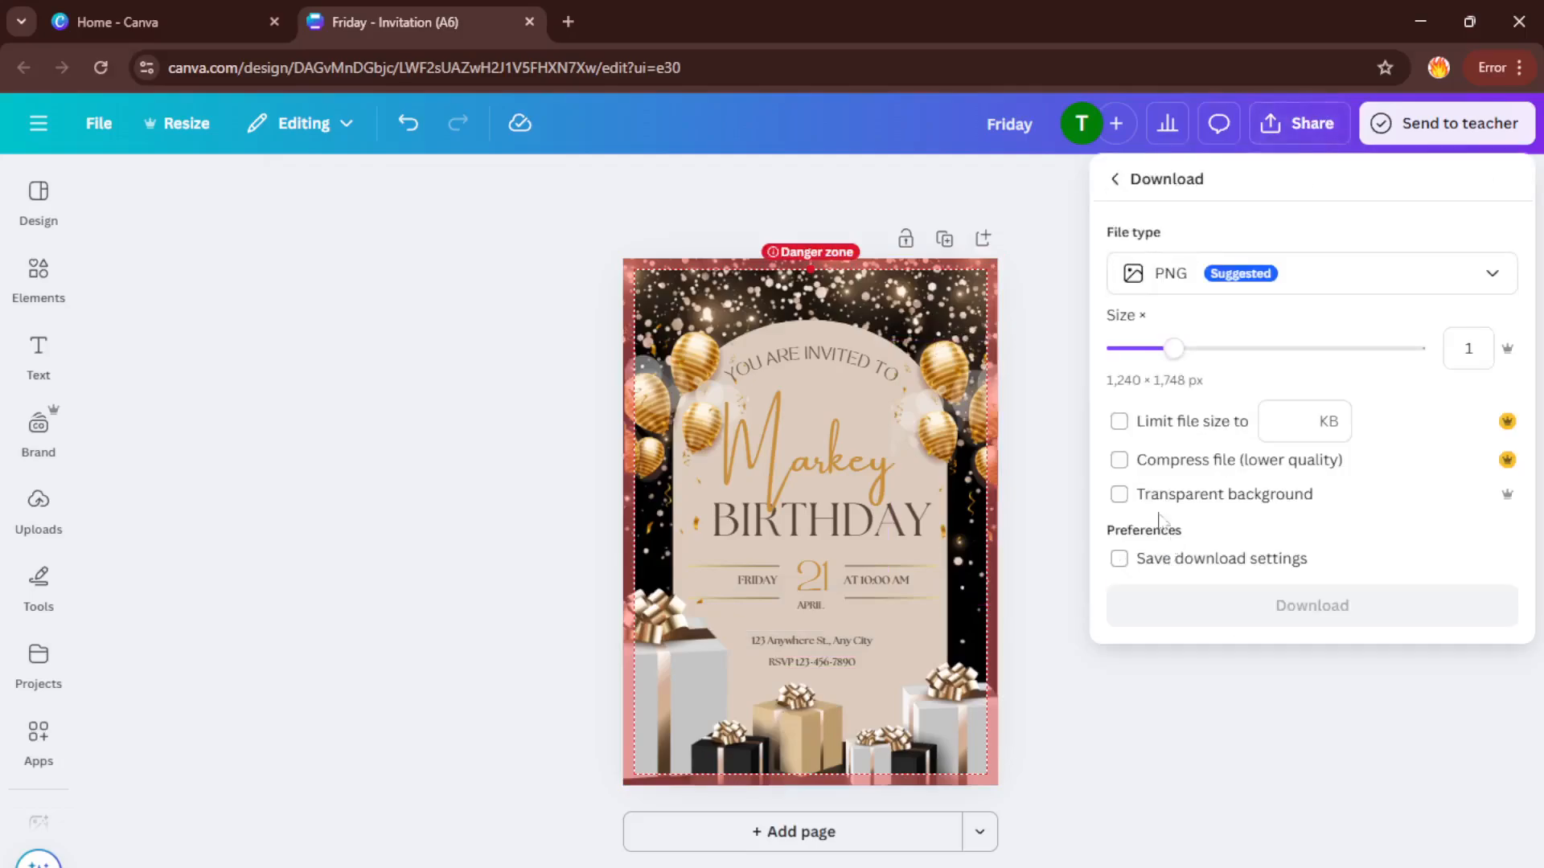
click(1319, 283)
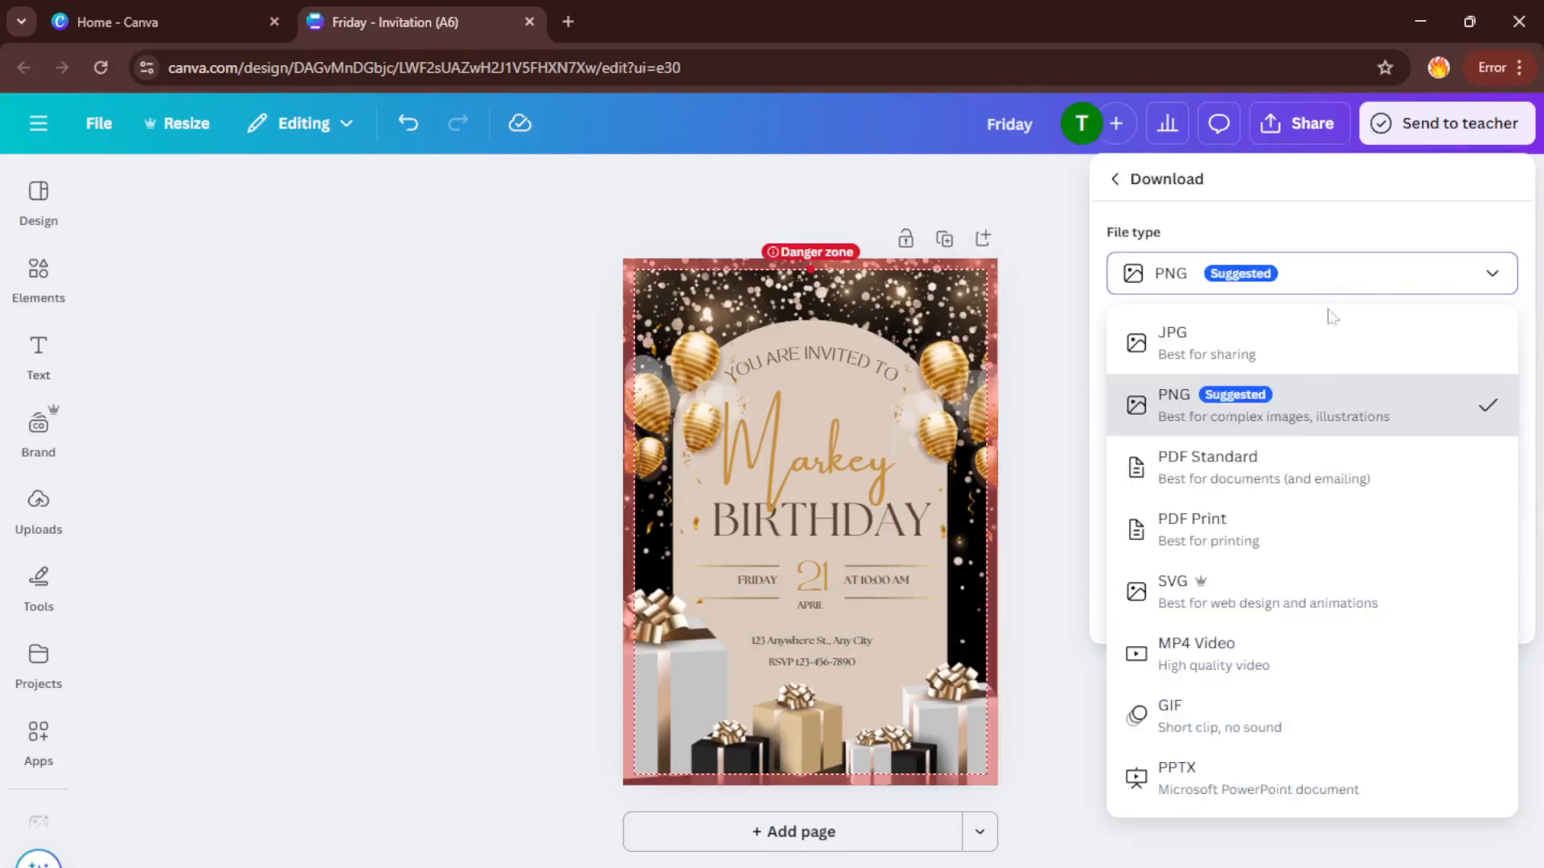
click(1262, 521)
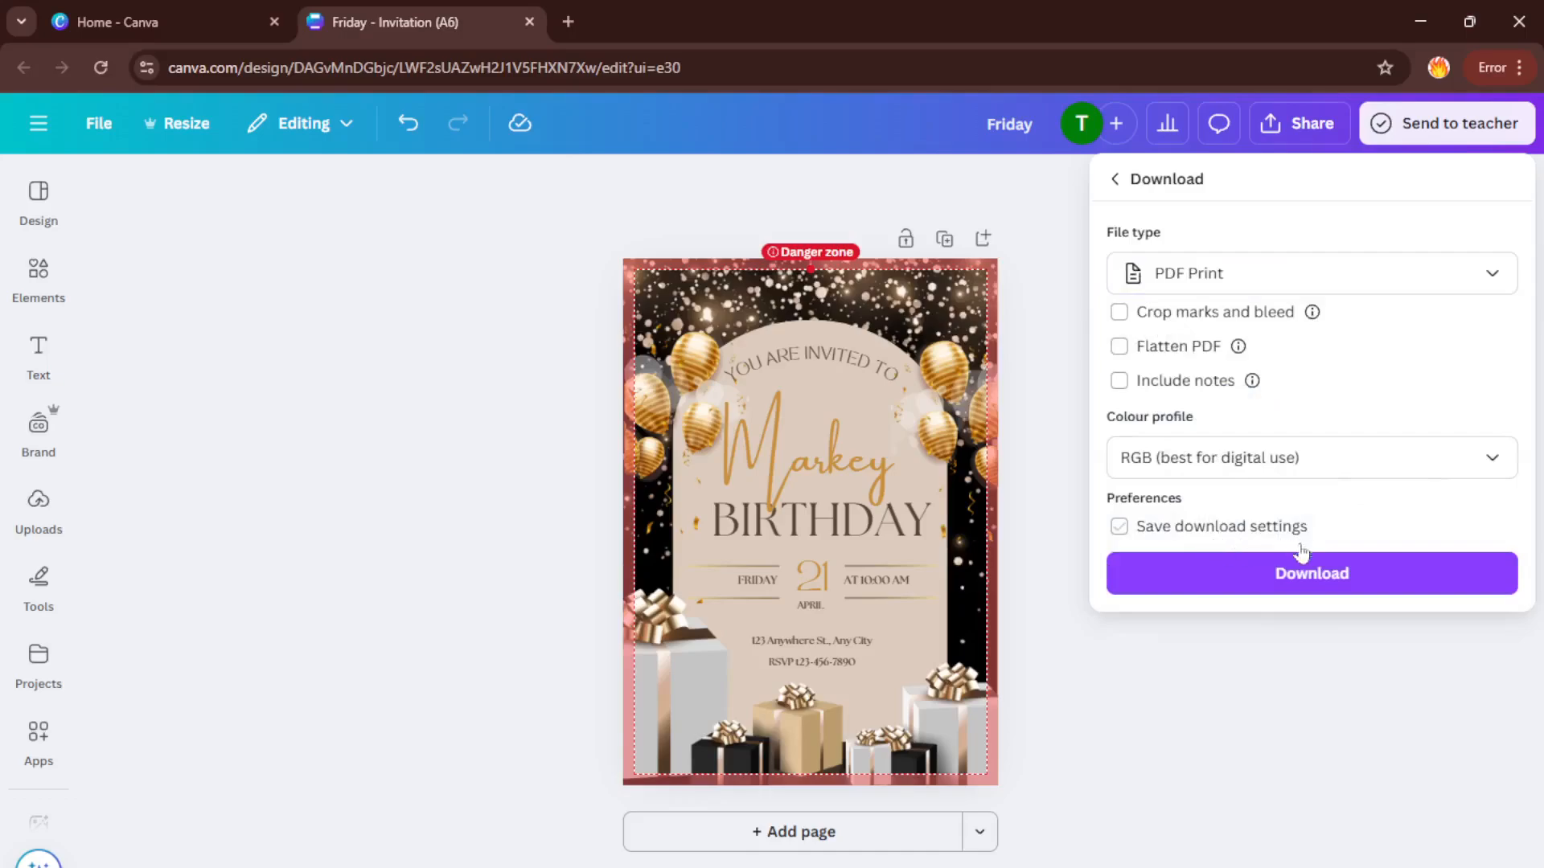
click(1258, 585)
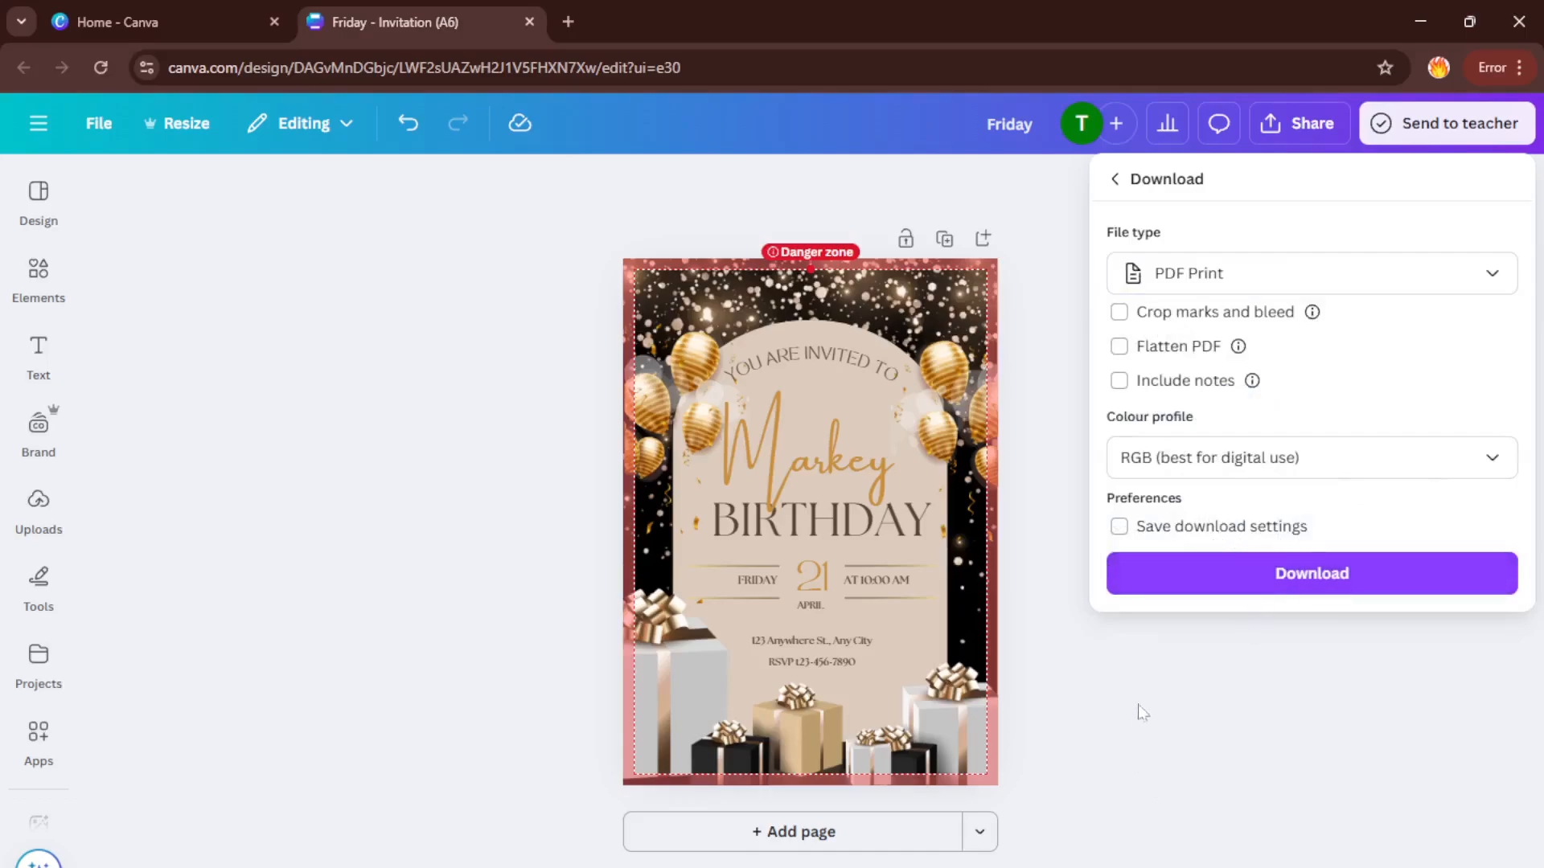